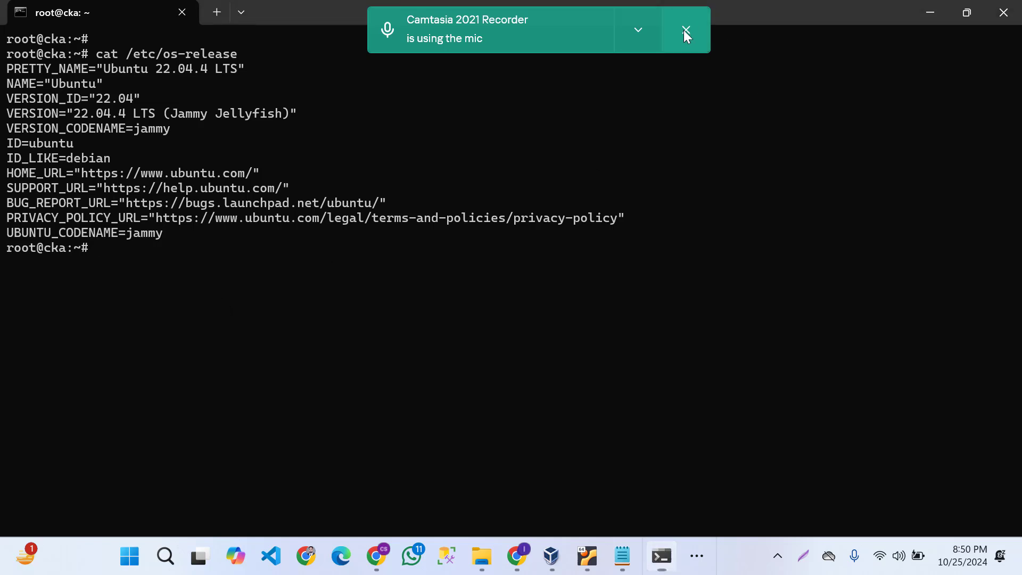
Dismiss the mic toast, clear the Ubuntu terminal, and launch pgAdmin 4 from Windows Search
left_click(683, 29)
key("Return")
key("Return")
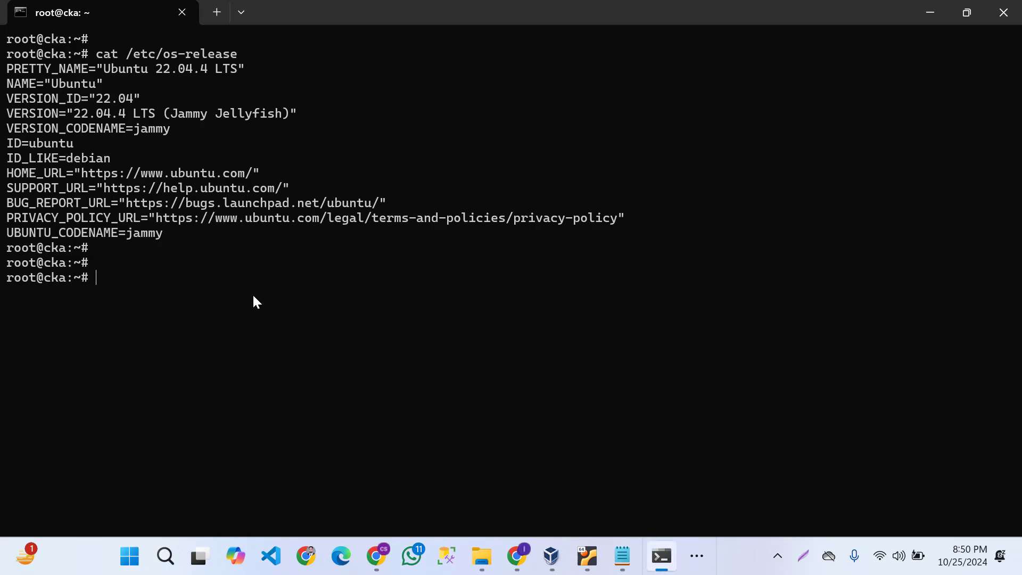
type("clar")
key("Return")
key("Return")
key("Return")
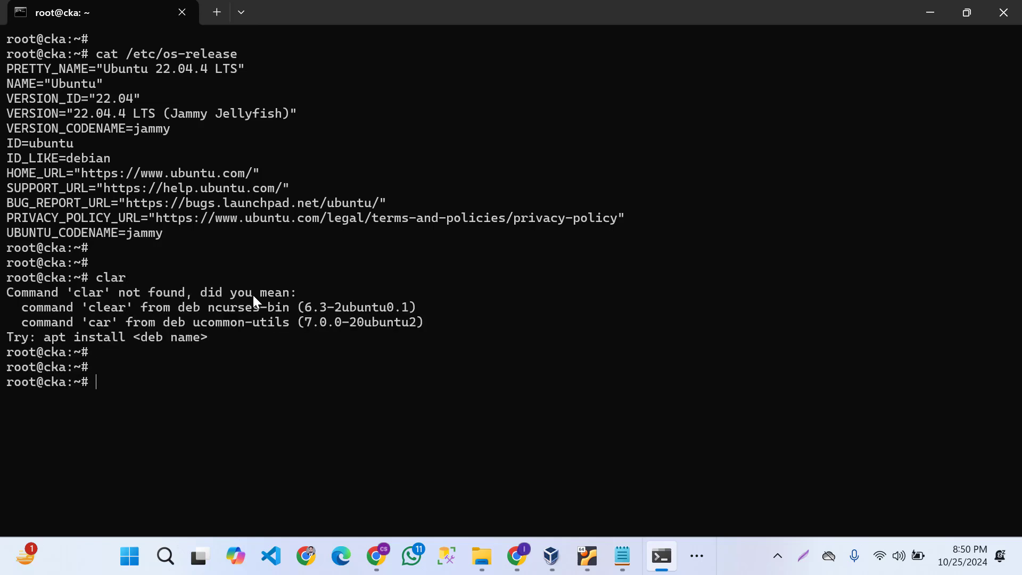
type("clear")
key("Return")
key("Return")
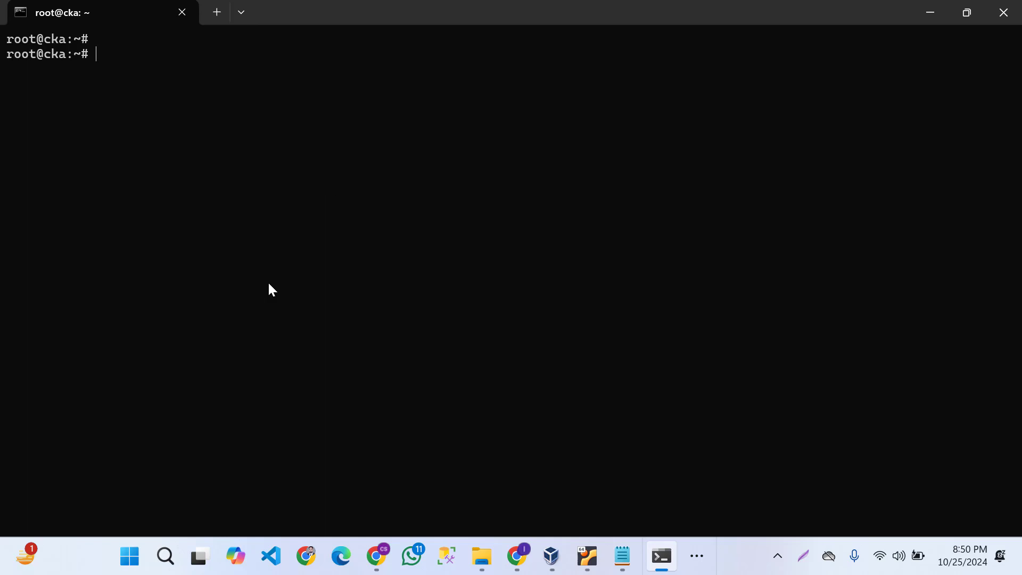
left_click(165, 556)
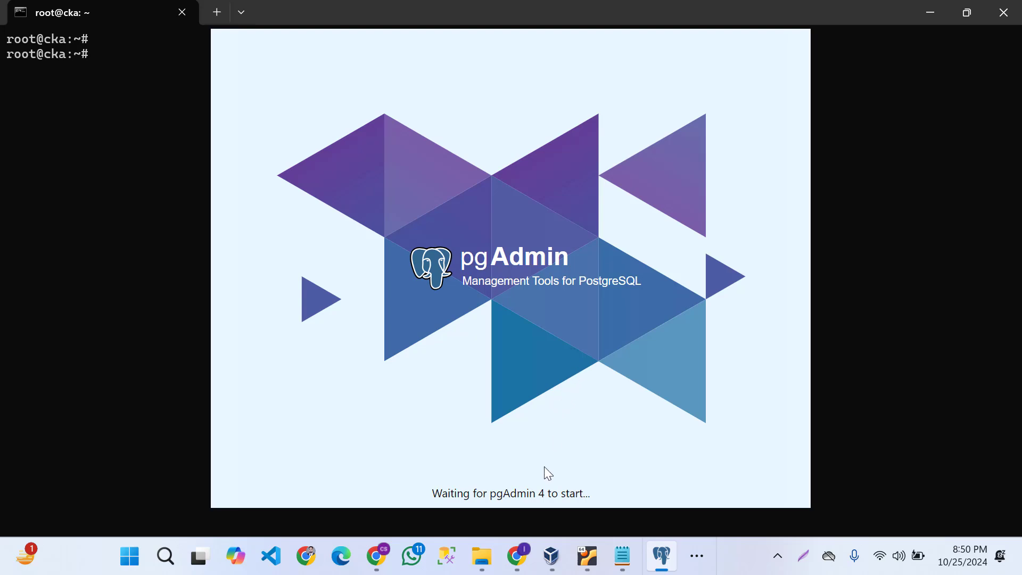
Copy 'sudo apt update' from the tutorial and run it in the terminal
left_click(518, 556)
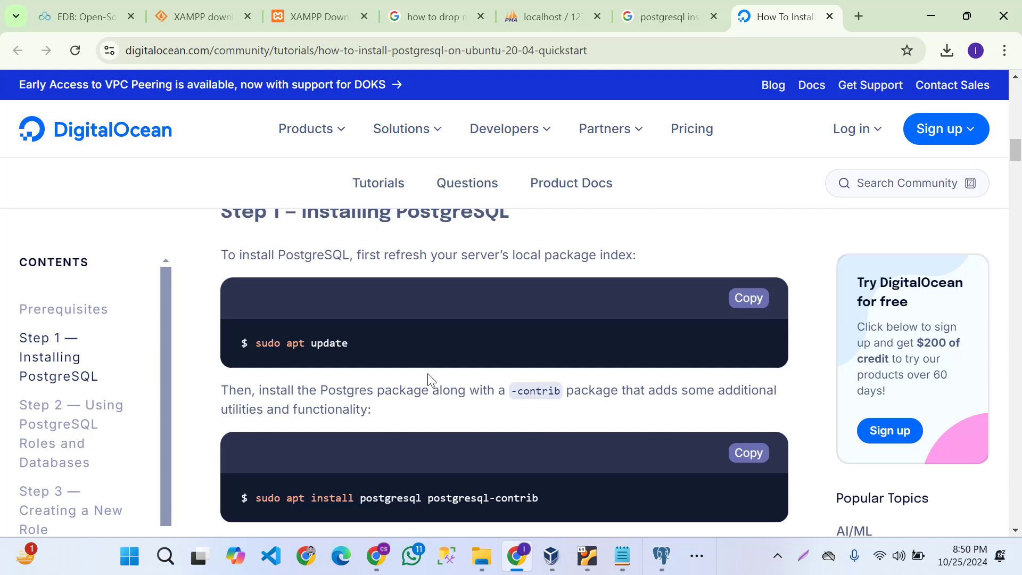
scroll(428, 380, "up", 3)
scroll(434, 365, "down", 2)
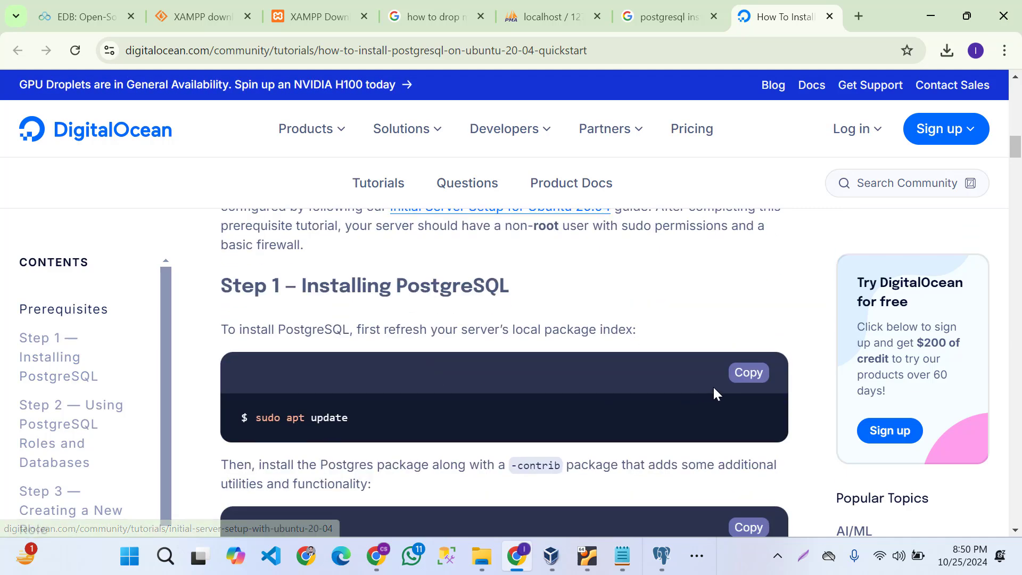
left_click(749, 373)
mouse_move(623, 557)
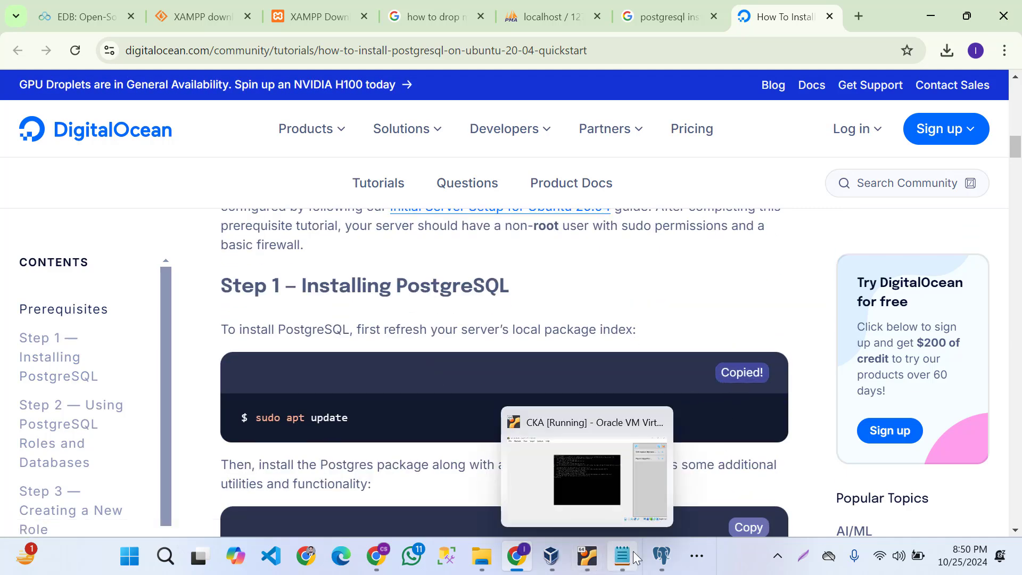
left_click(697, 556)
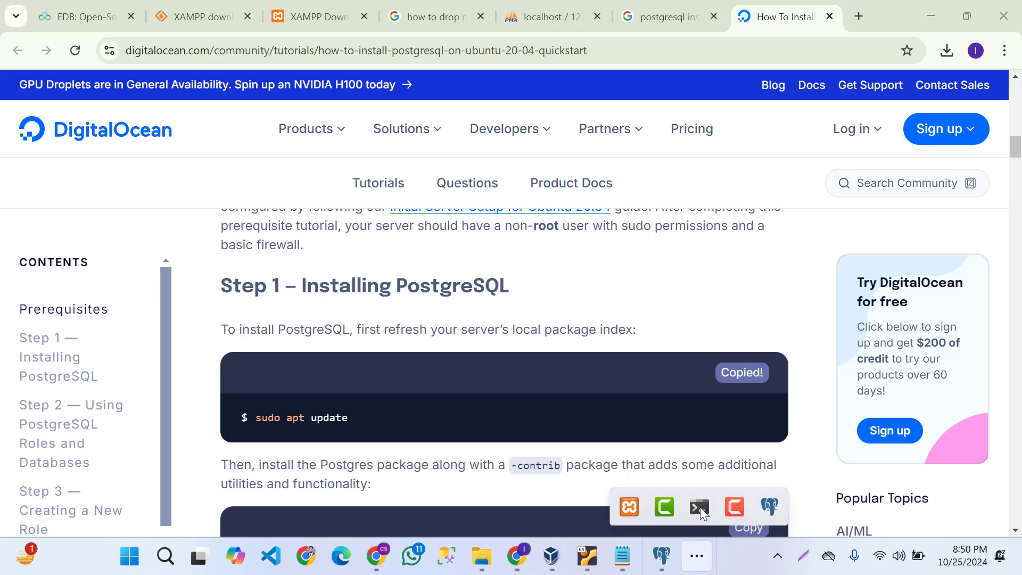
left_click(700, 507)
key("ctrl+v")
key("Return")
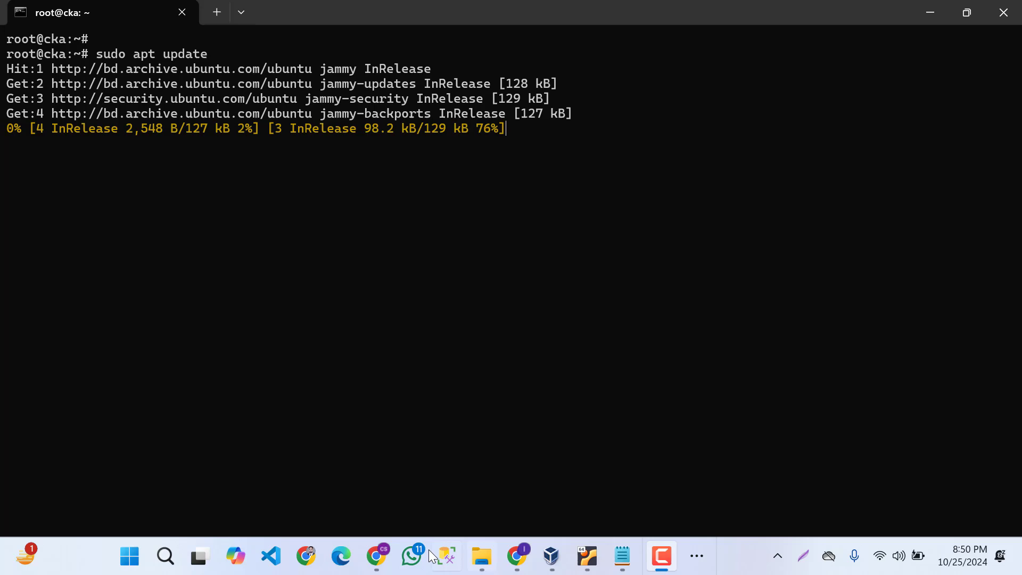
Copy the PostgreSQL install command from the tutorial and return to the terminal
left_click(516, 556)
scroll(626, 439, "down", 3)
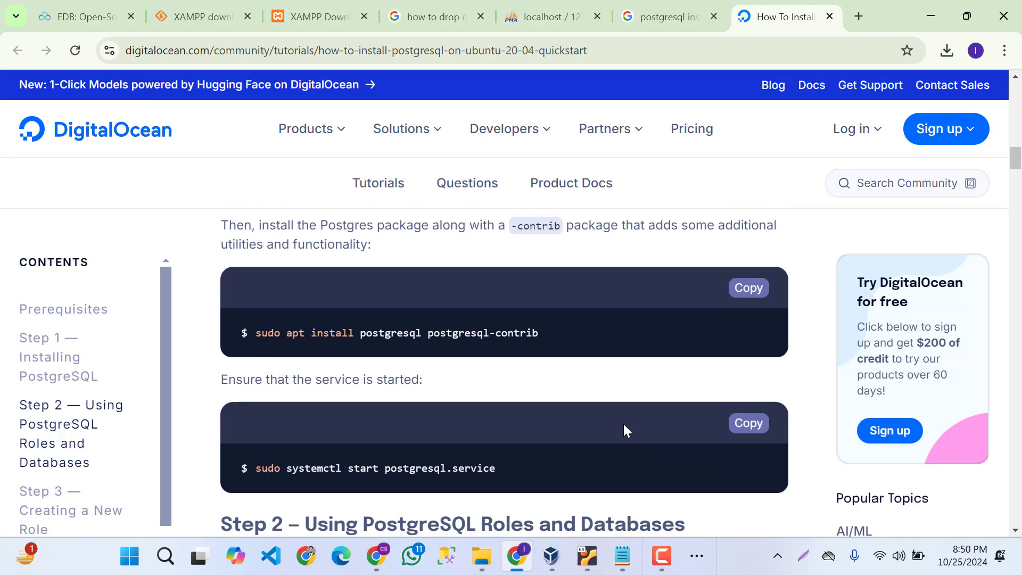
left_click(746, 289)
mouse_move(622, 556)
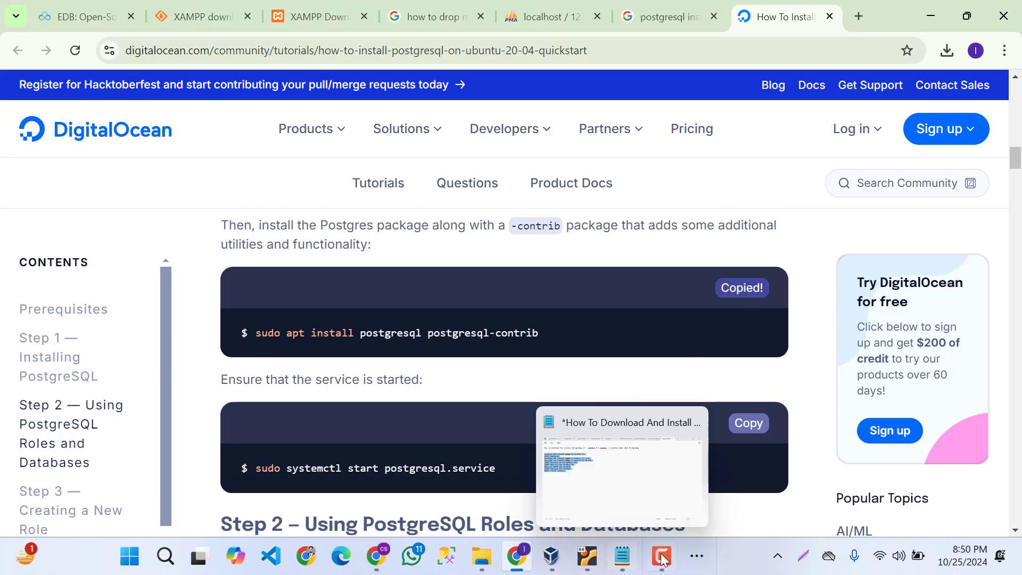
left_click(696, 557)
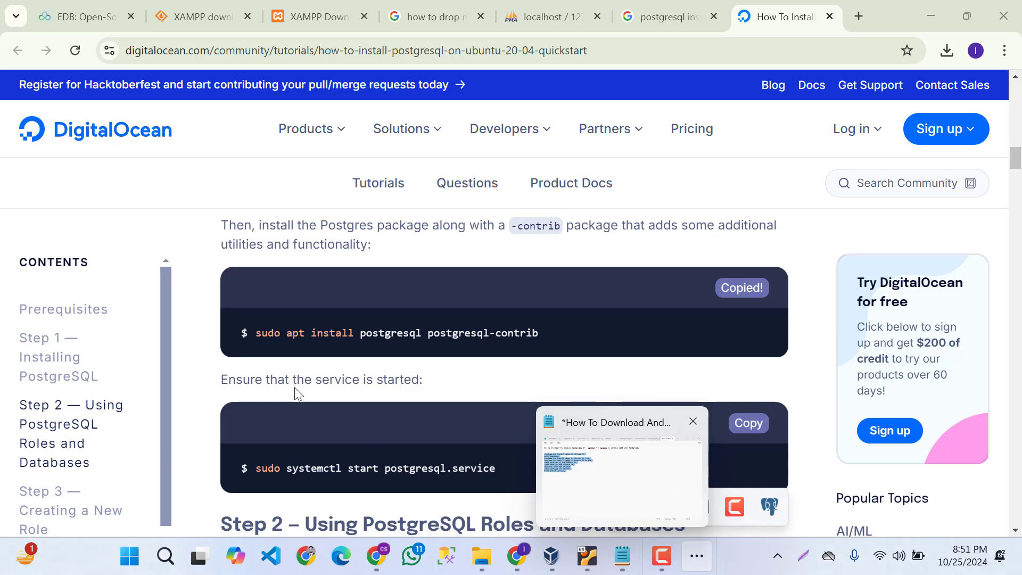
left_click(698, 549)
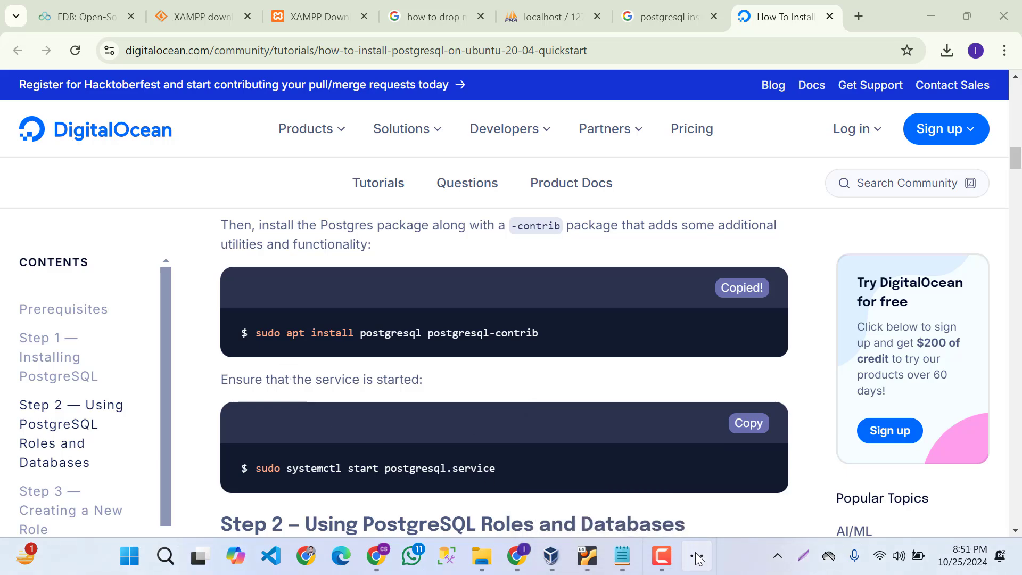
left_click(697, 558)
left_click(690, 510)
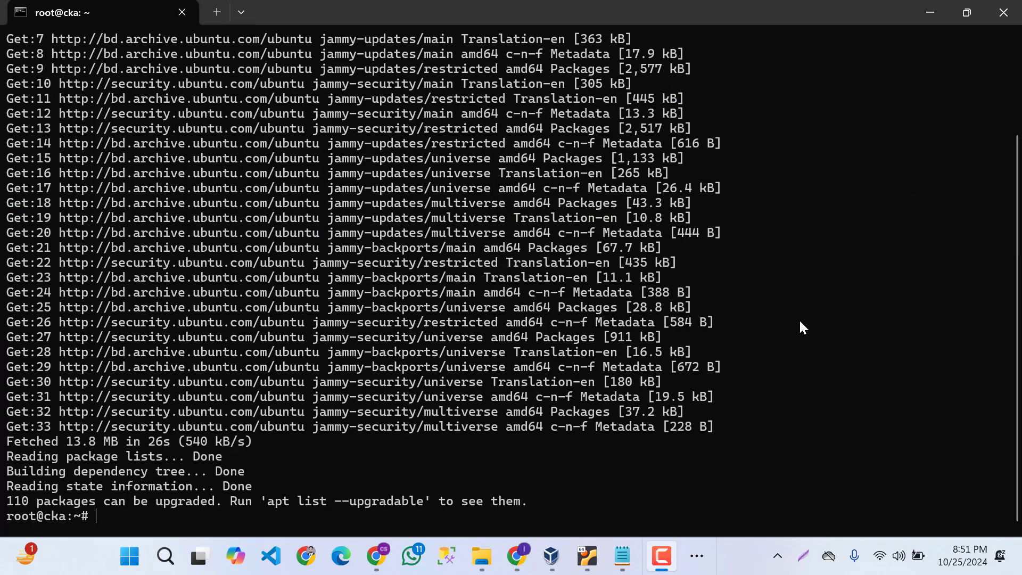
Run 'sudo apt install postgresql postgresql-contrib' and confirm with y
key("ctrl+v")
key("Return")
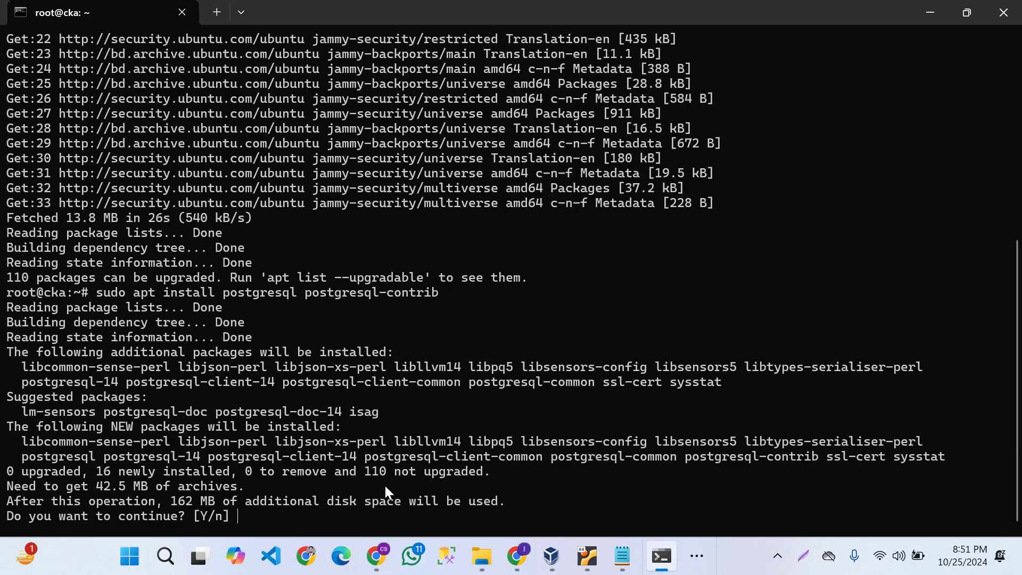
type("y")
key("Return")
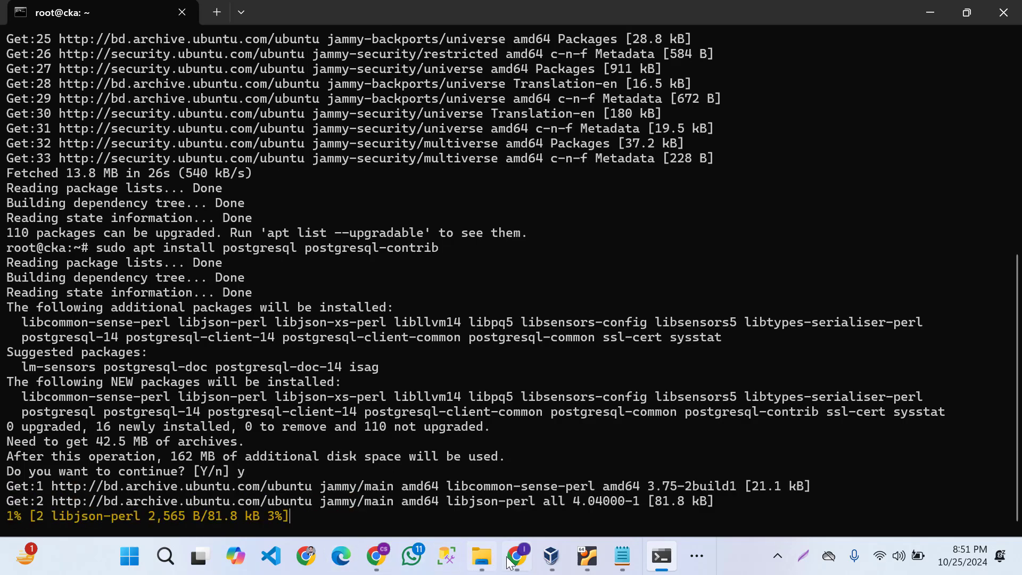
Copy the systemctl start command from the tutorial and minimize Chrome
left_click(511, 561)
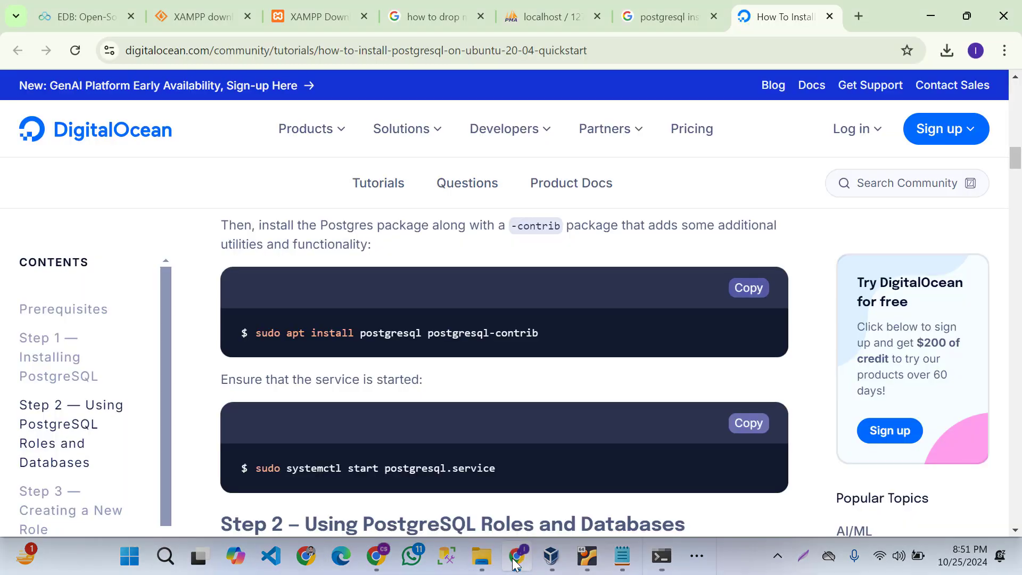
left_click(739, 425)
scroll(646, 455, "down", 1)
scroll(646, 455, "down", 1)
scroll(641, 452, "down", 1)
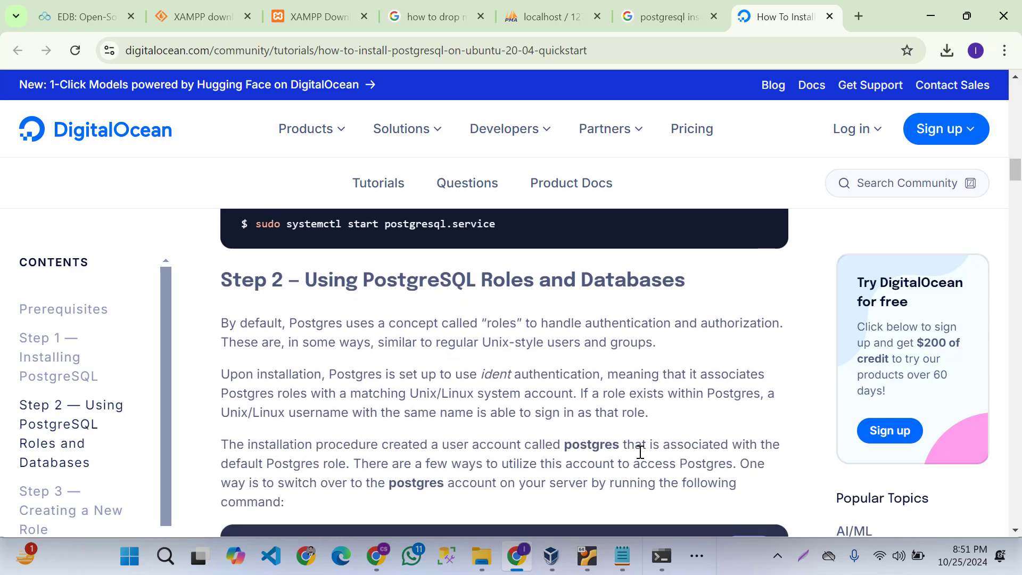
scroll(641, 453, "down", 2)
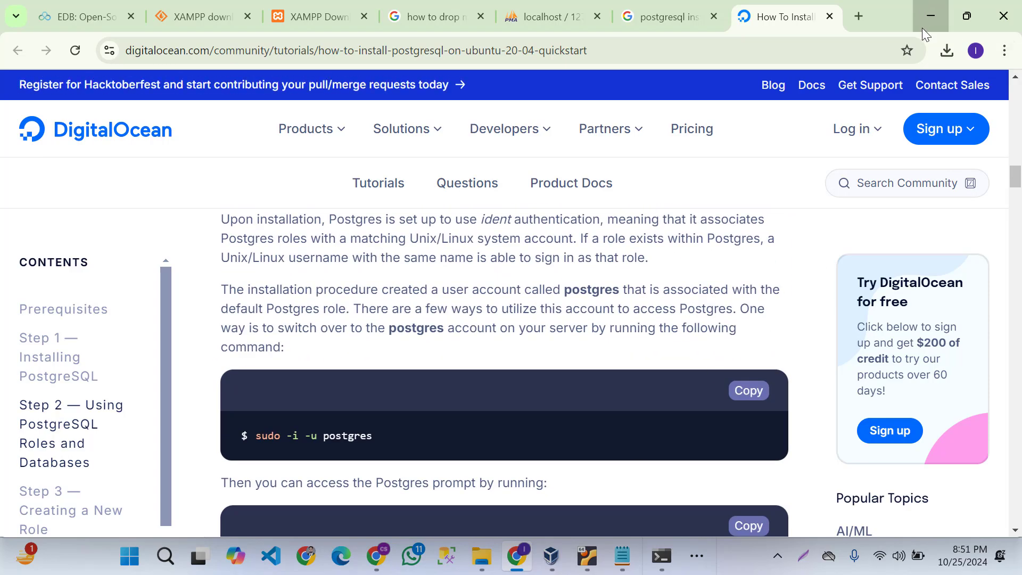
left_click(930, 16)
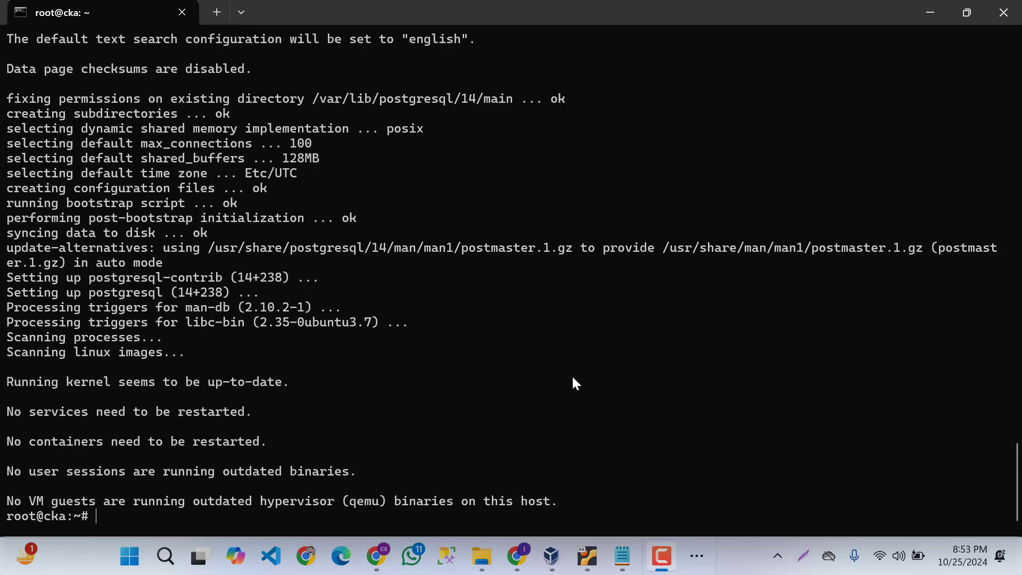
Clear the screen and display the /etc/os-release details
key("Return")
type("celar")
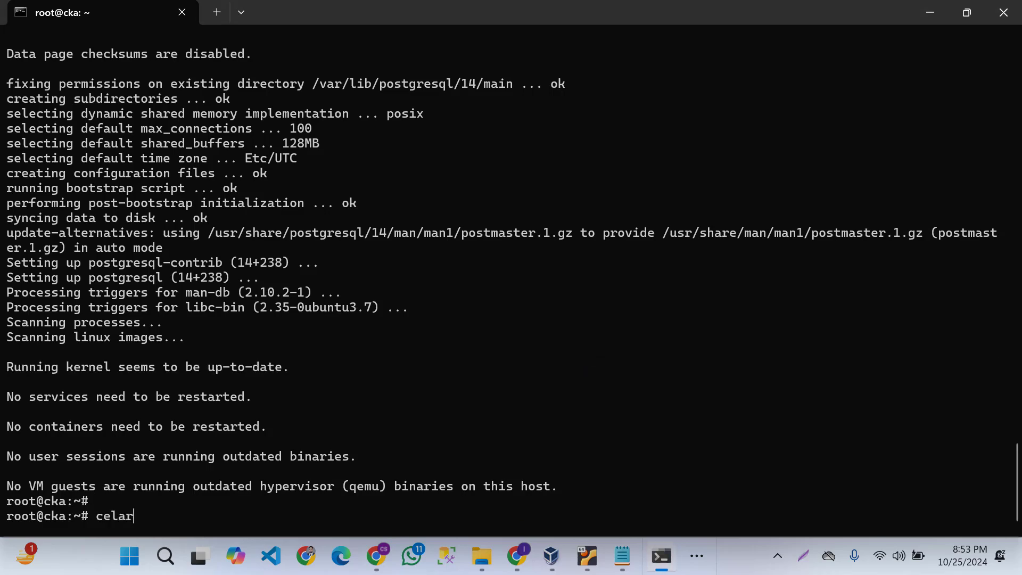
key("Return")
type("calear")
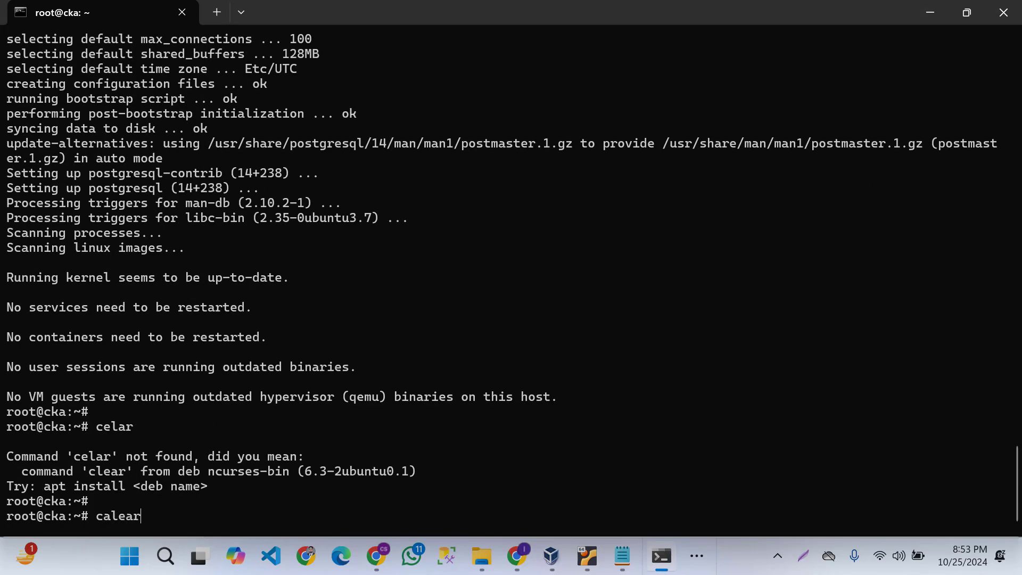
key("Return")
type("ca")
key("BackSpace")
type("l")
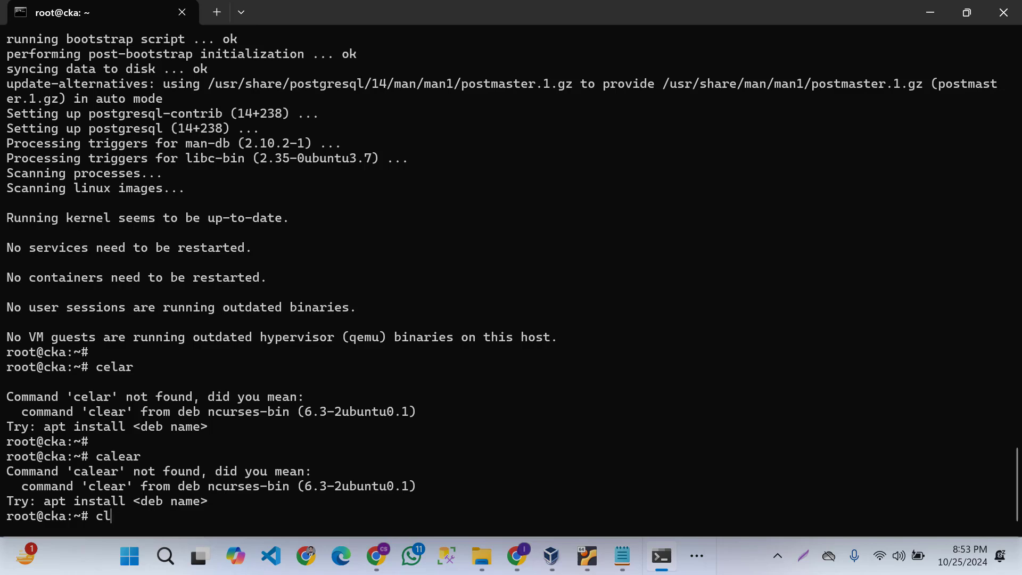
type("ear")
key("Return")
type("cat ")
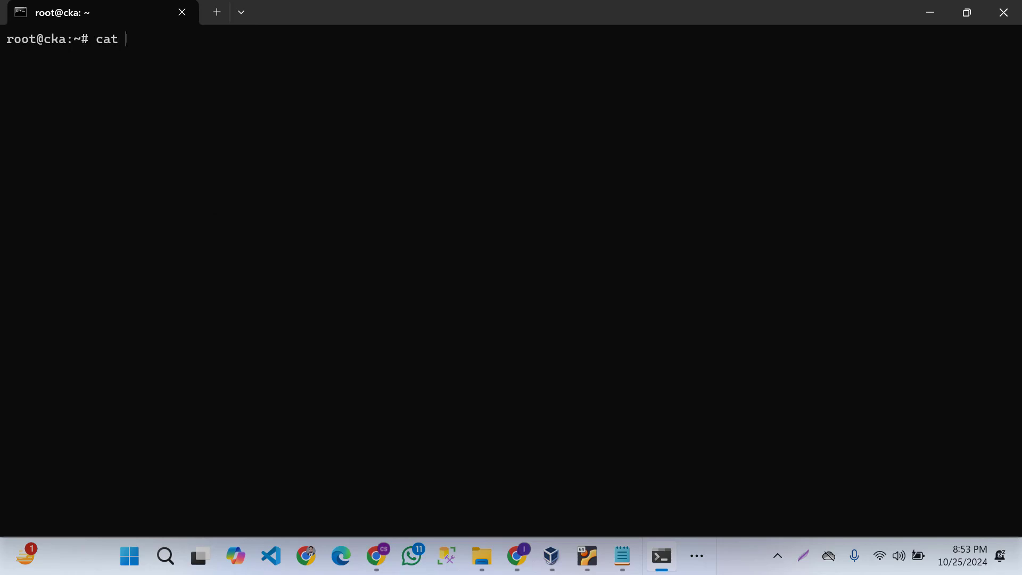
type("/etc/")
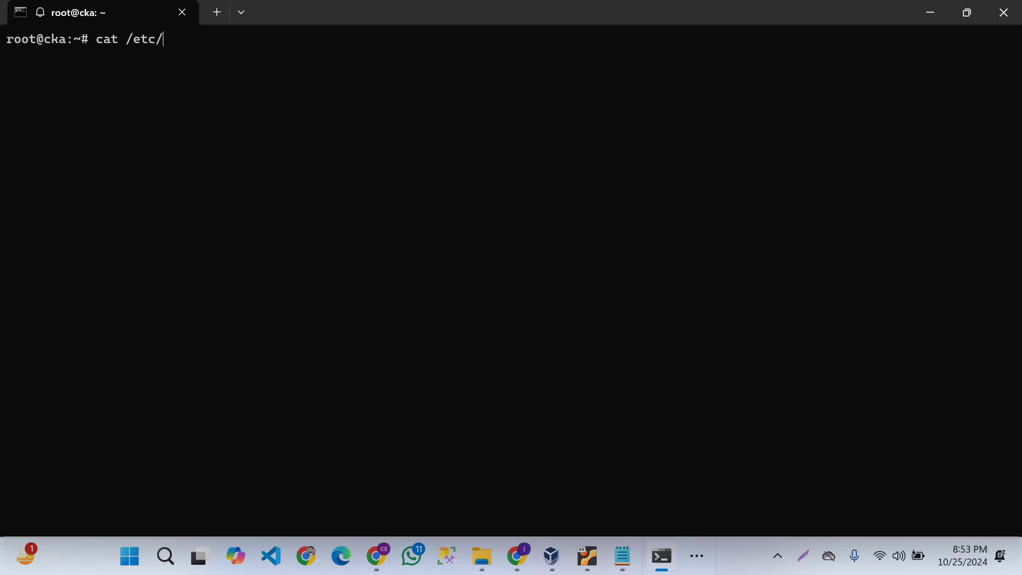
type("os")
key("Tab")
key("Return")
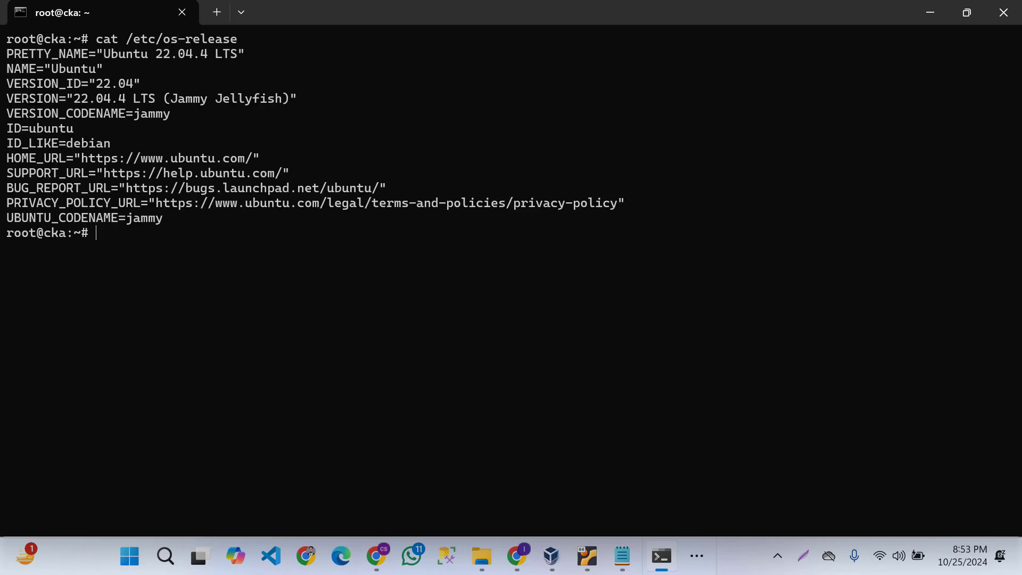
type("clear")
key("Return")
key("Return")
key("Return")
key("Return")
key("Return")
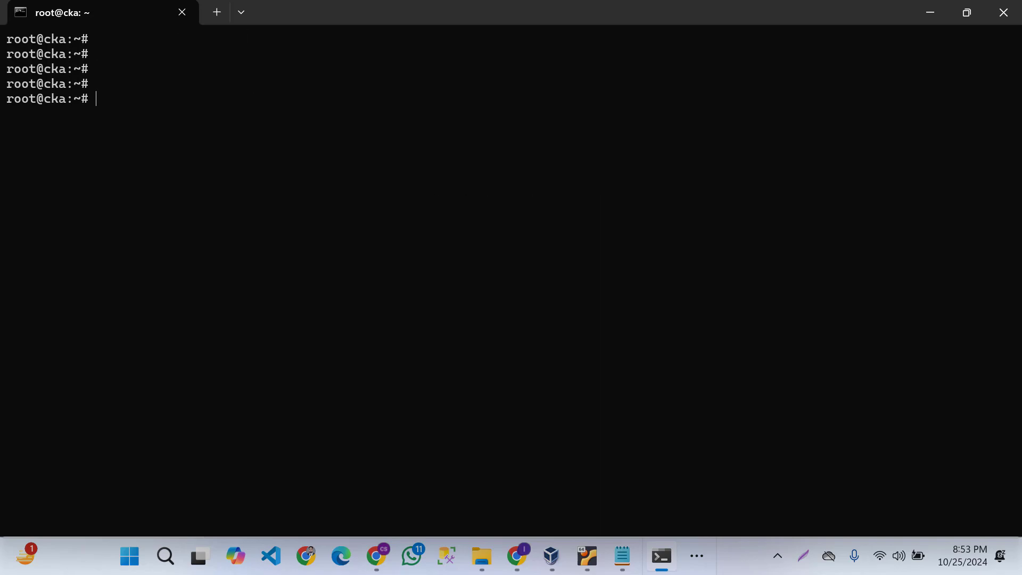
type("psq")
type("l ")
type("--versi")
type("on")
Run psql --version showing 14.13, then cancel the stray pasted line with Ctrl+C
key("Return")
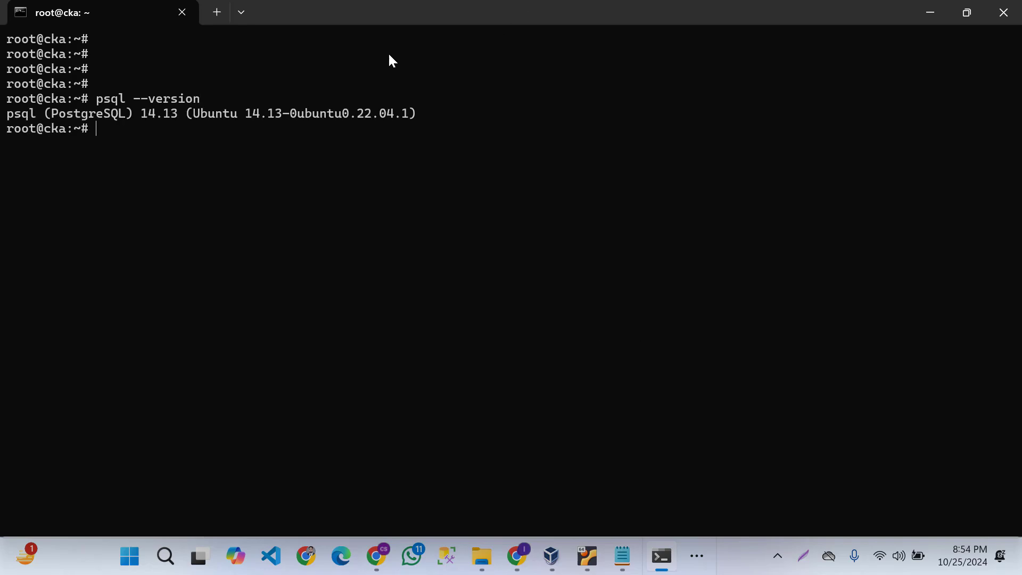
left_click_drag(392, 57, 440, 39)
left_click(237, 144)
key("ctrl+v")
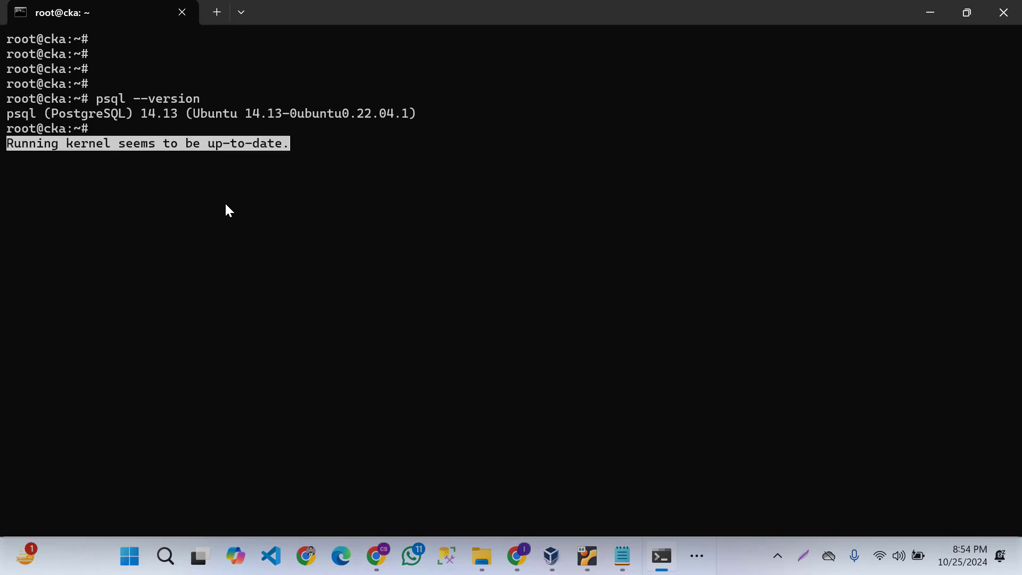
key("ctrl+c")
key("ctrl+c")
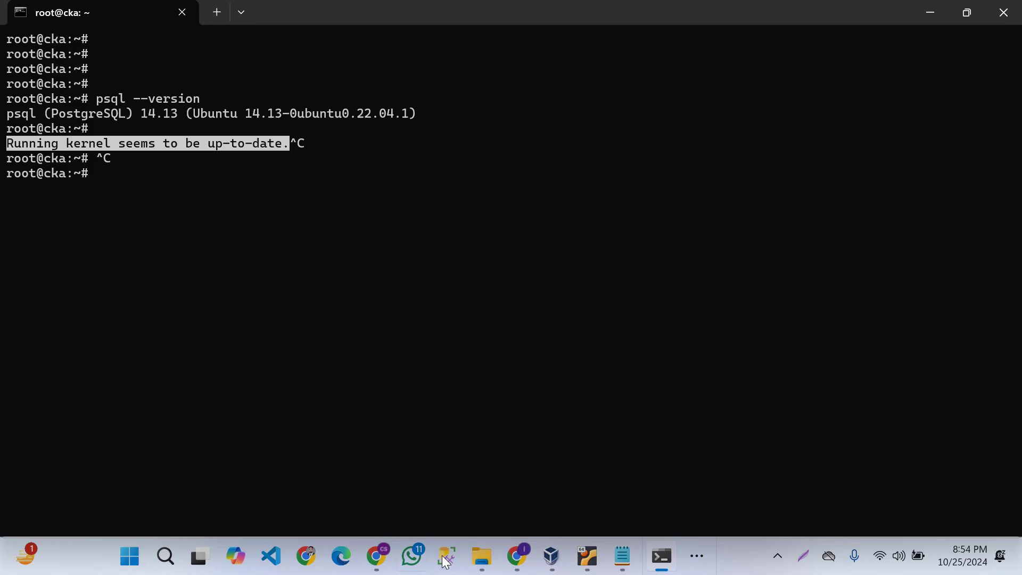
Check the tutorial, then run 'sudo -u postgres psql' to reach the postgres=# prompt
left_click(518, 557)
scroll(559, 472, "down", 2)
scroll(522, 468, "down", 1)
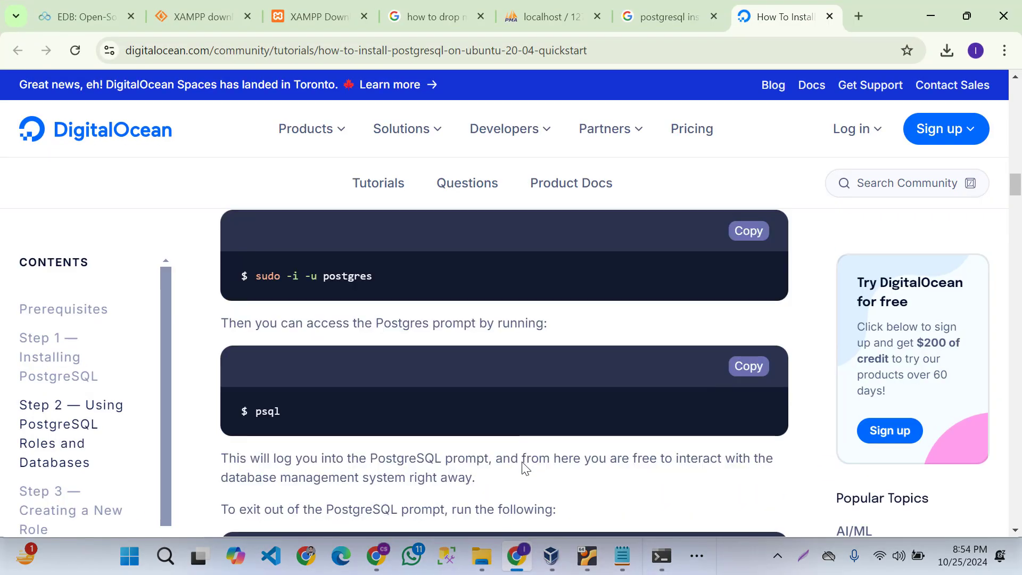
left_click(931, 17)
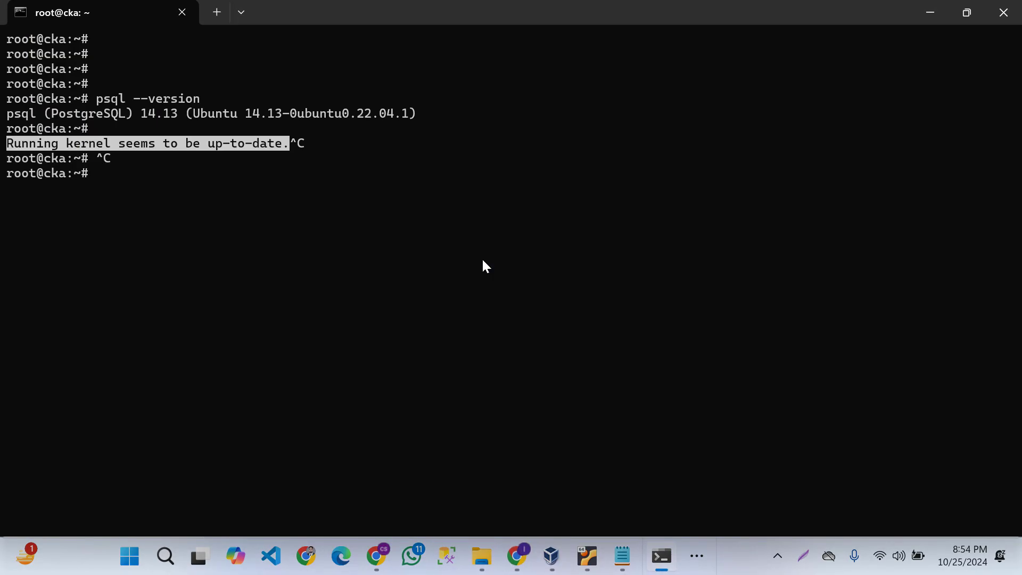
type("sudpo")
key("BackSpace")
key("BackSpace")
key("BackSpace")
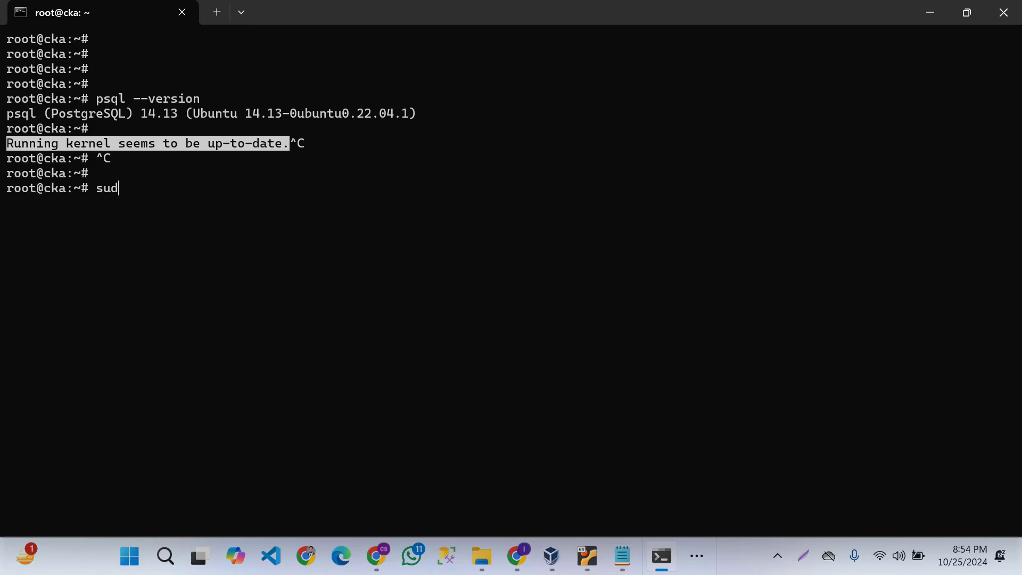
type("o -u ")
type("pos")
type("t")
type("gres ")
type("psql")
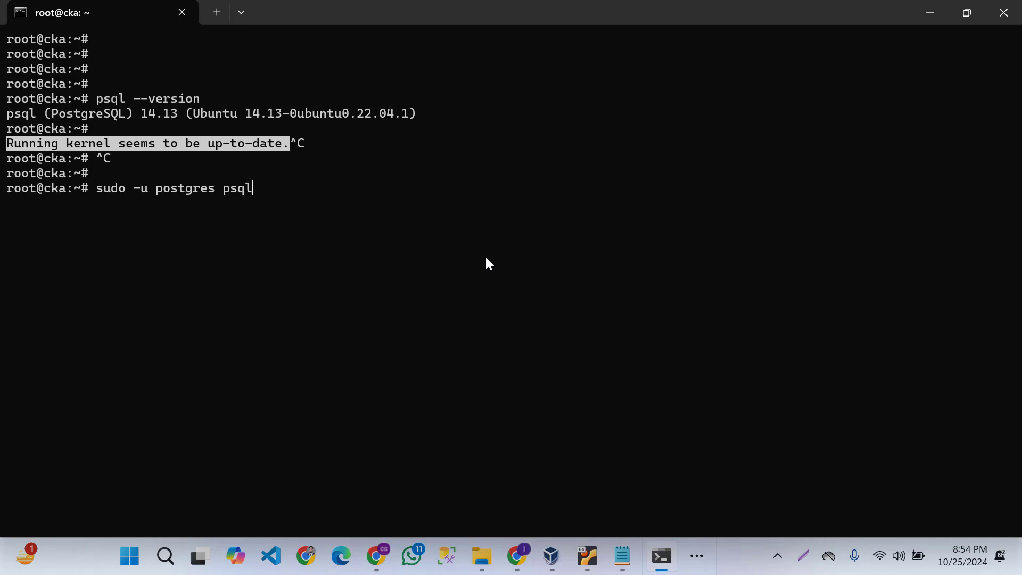
key("Return")
key("Return")
key("Return")
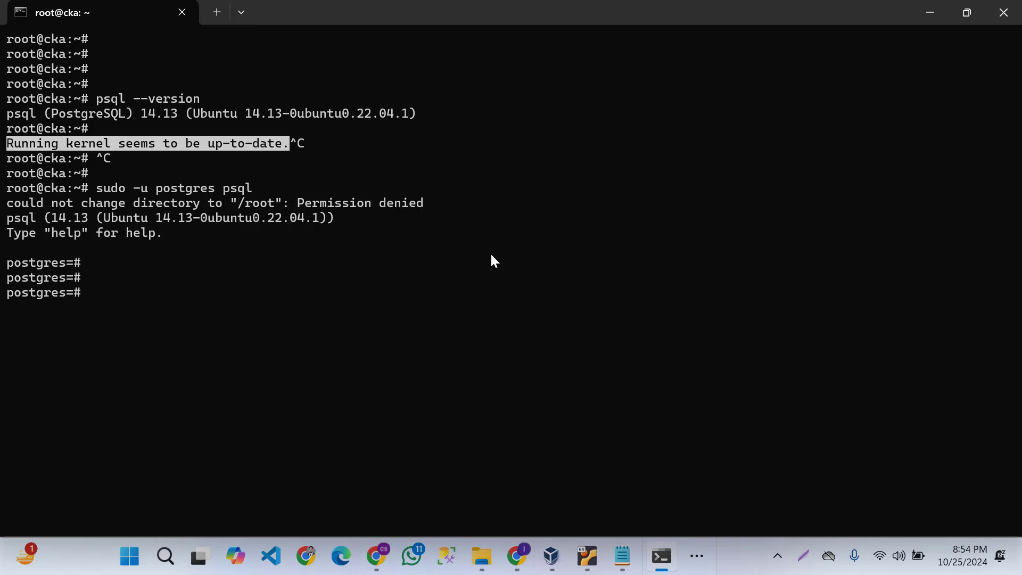
type("\\")
Run \l to list the postgres, template0 and template1 databases
key("BackSpace")
key("Return")
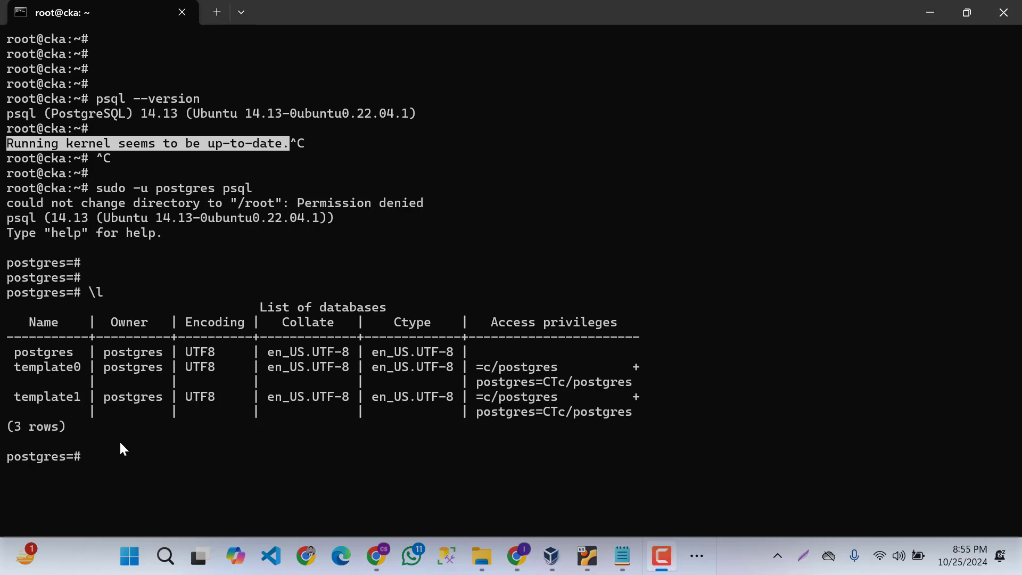
key("Return")
key("Return")
key("Return")
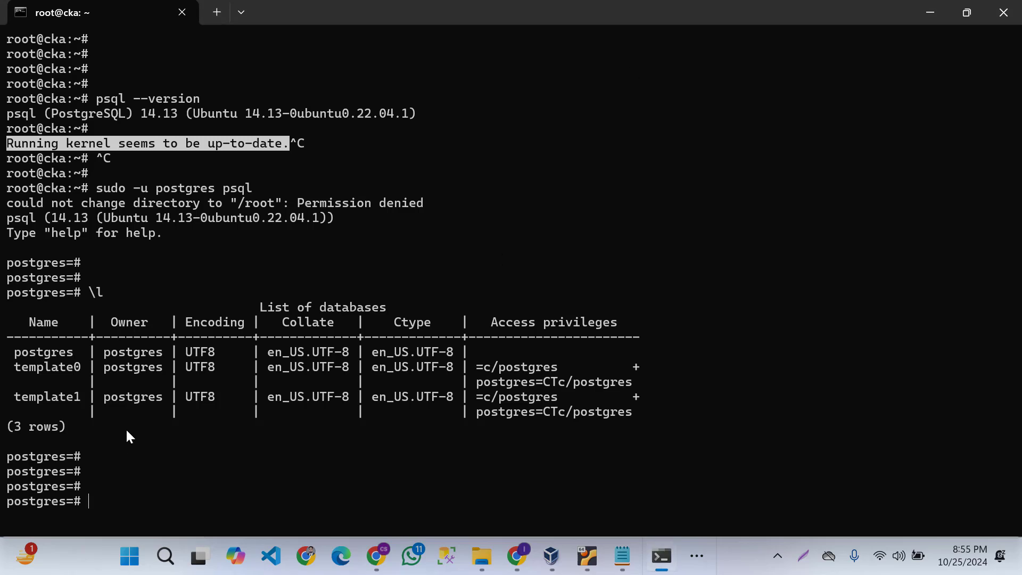
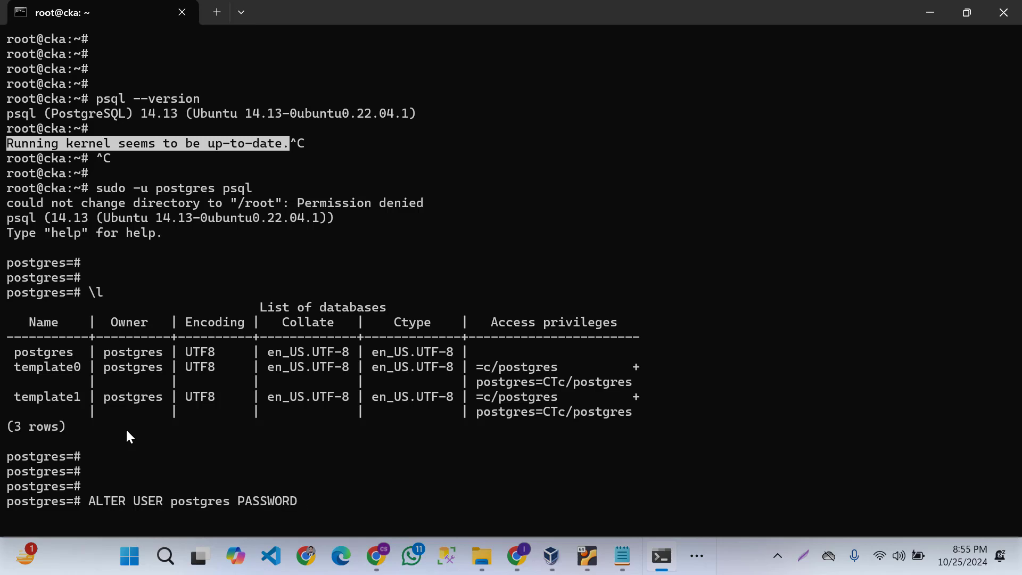
key("Return")
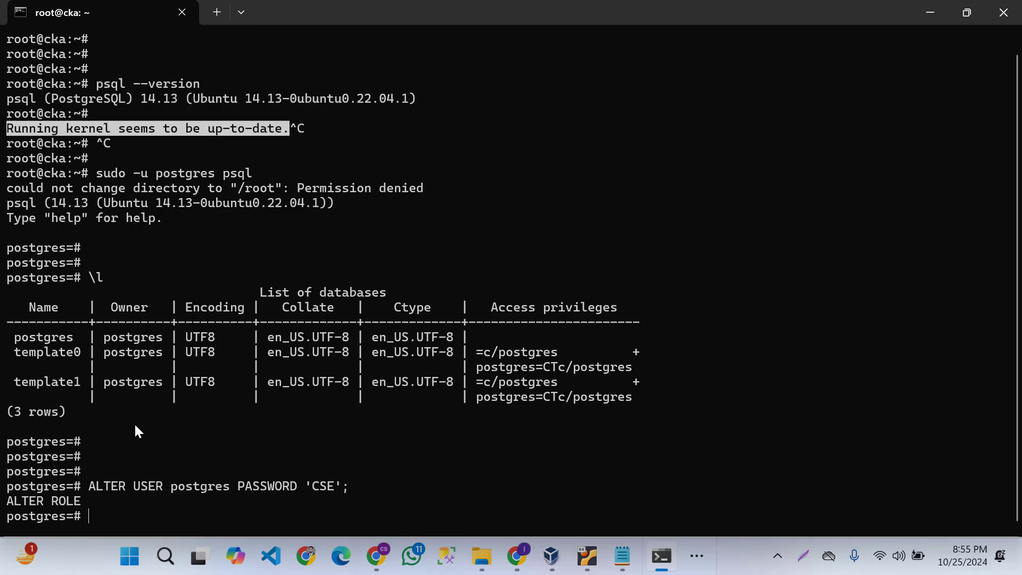
key("Return")
key("Return")
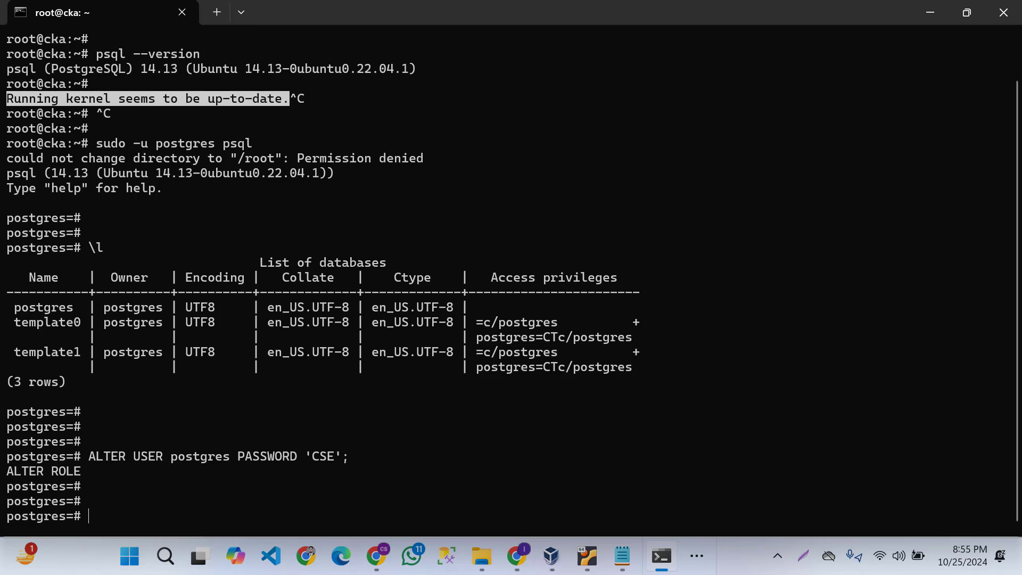
key("BackSpace")
key("BackSpace")
key("BackSpace")
key("BackSpace")
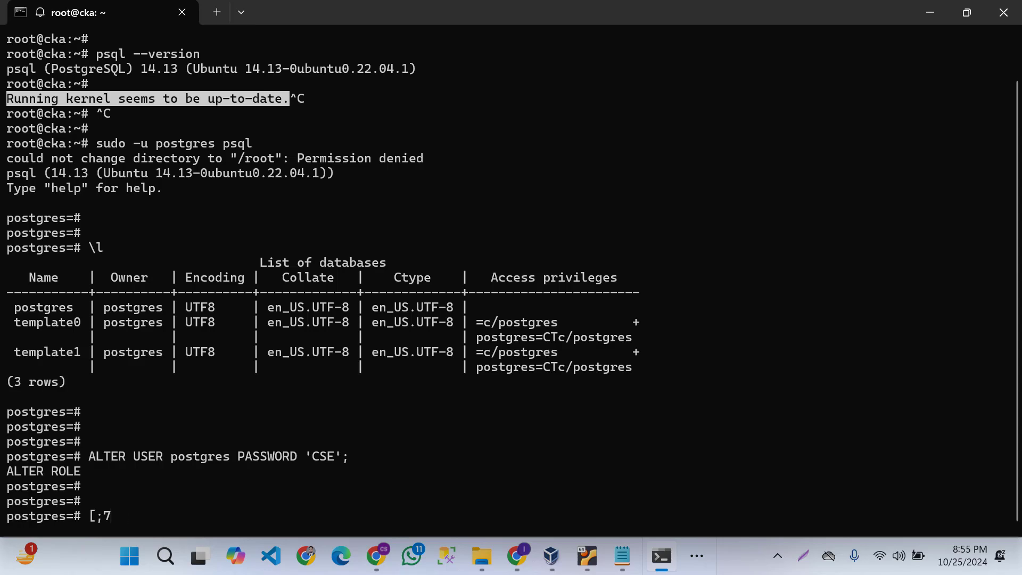
key("BackSpace")
key("BackSpace")
key("BackSpace")
key("BackSpace")
Quit psql with \q back to the root shell
key("Return")
key("Return")
type("e")
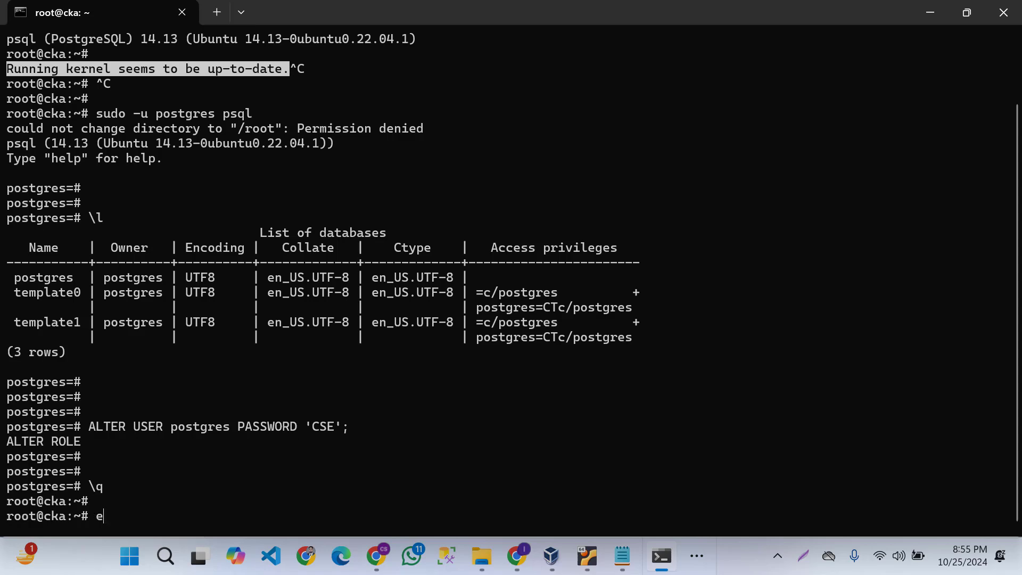
type("x")
key("BackSpace")
key("BackSpace")
key("Return")
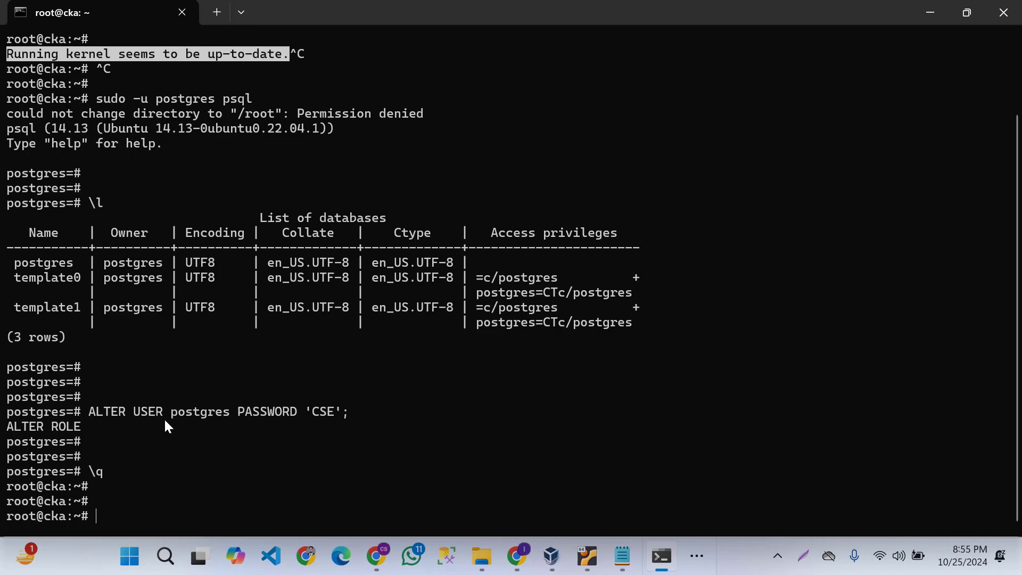
type("system")
Run 'systemctl service postgresql restart', which fails with 'Unknown command verb service.'
key("BackSpace")
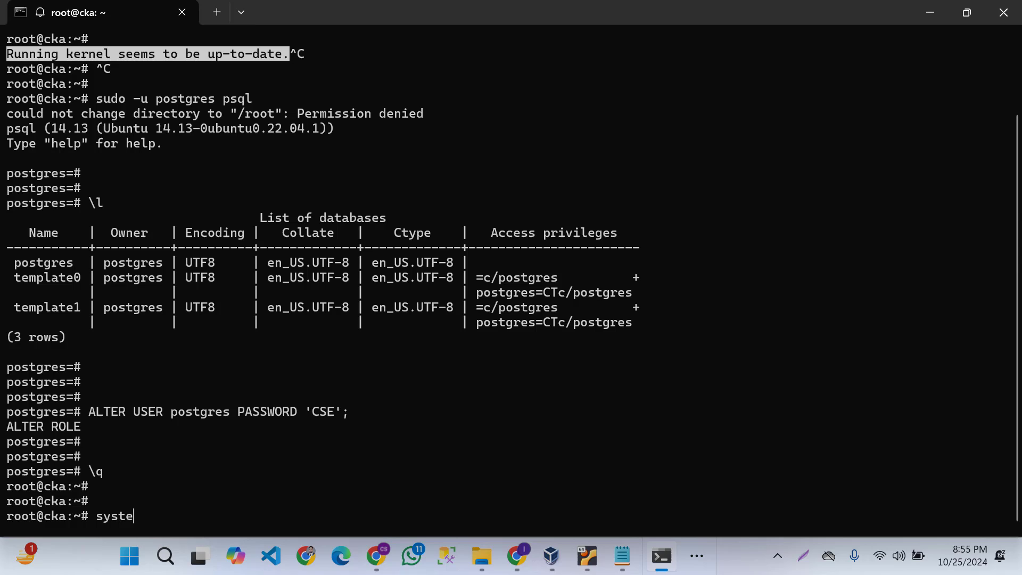
type("c")
key("BackSpace")
key("BackSpace")
type("emctl ")
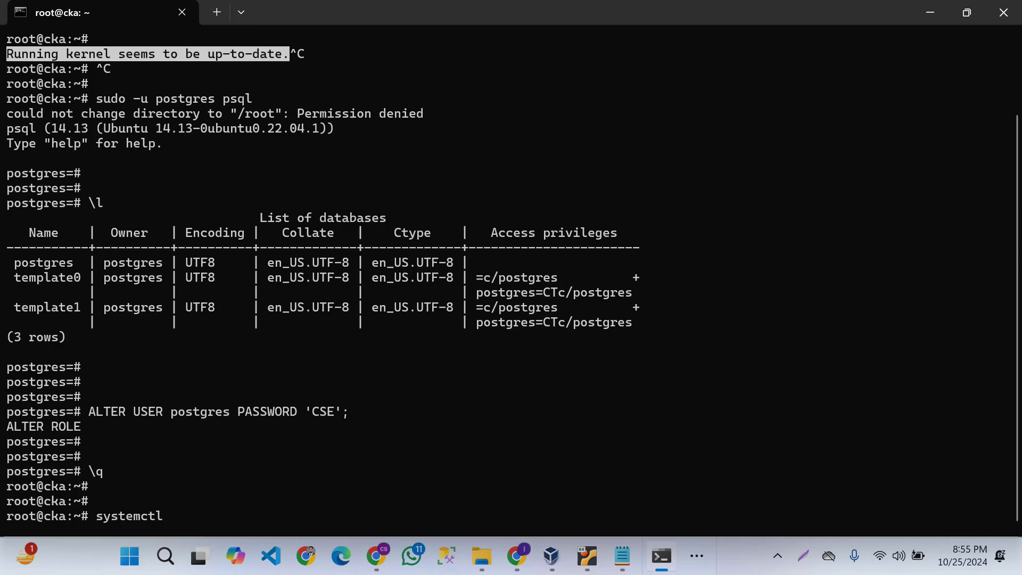
type("s")
type("erci")
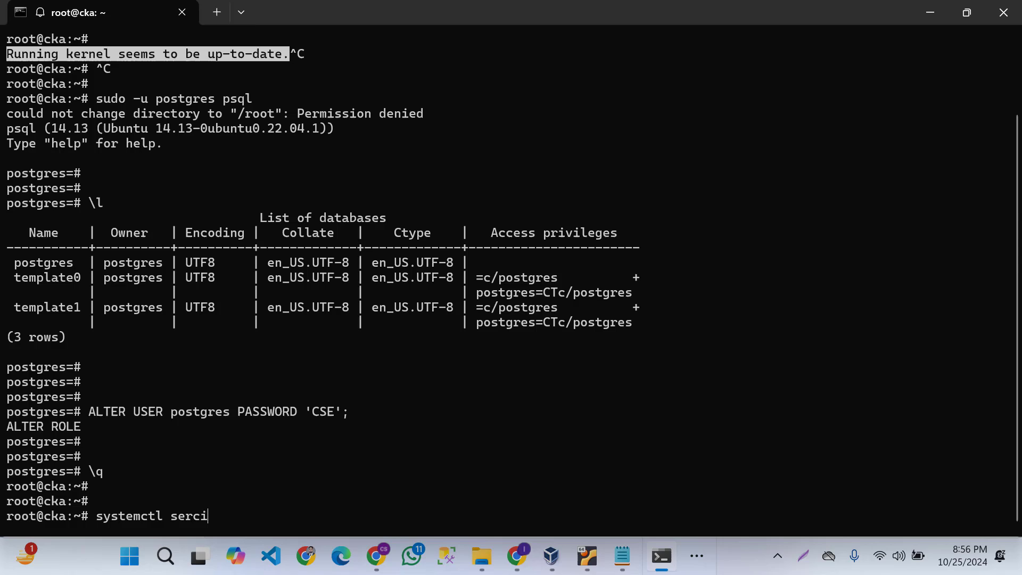
key("BackSpace")
key("BackSpace")
type("vic")
key("BackSpace")
key("BackSpace")
key("BackSpace")
type("vice ")
type("psot")
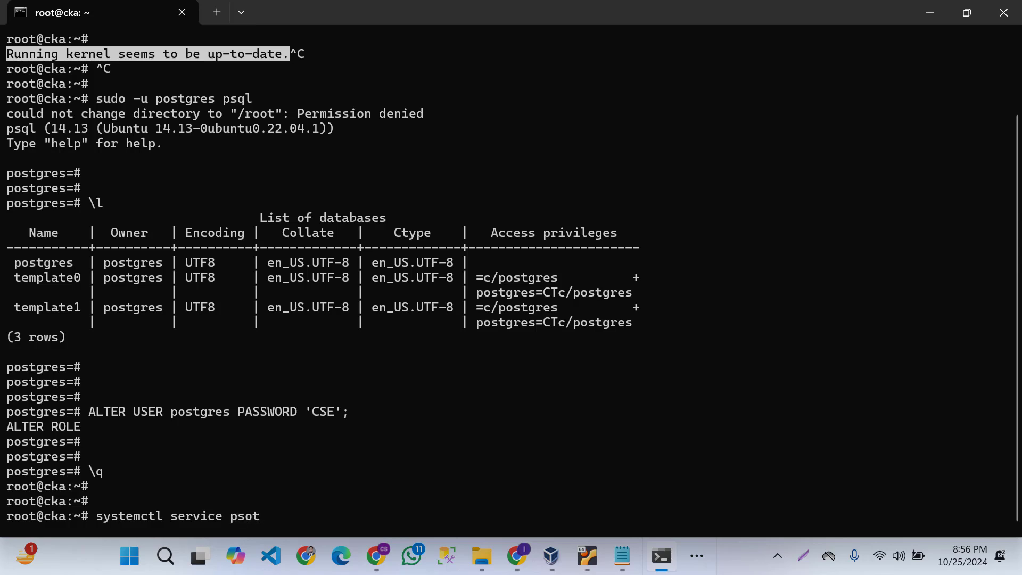
key("BackSpace")
key("BackSpace")
key("BackSpace")
type("ostg")
type("resql re")
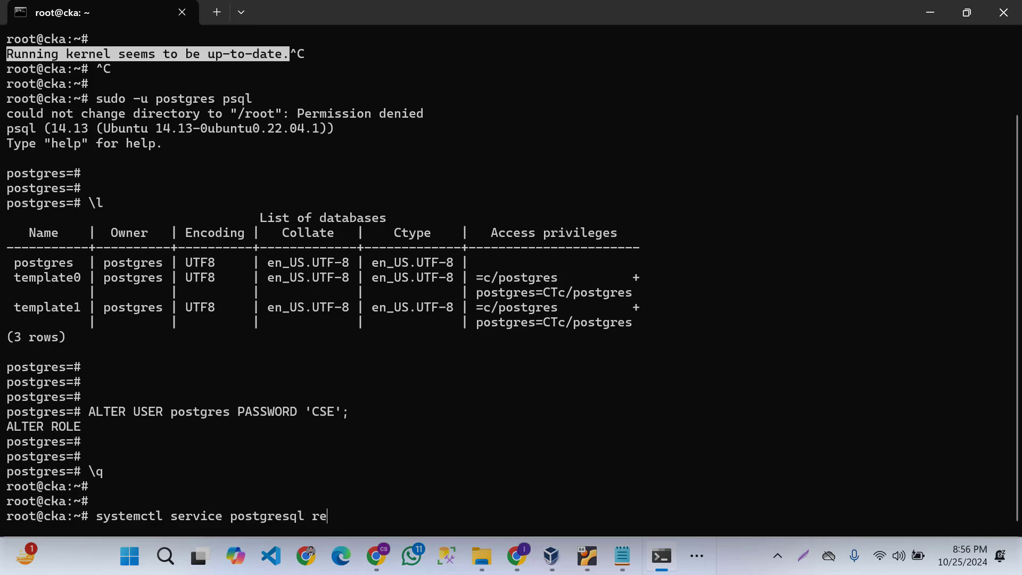
type("start")
key("Return")
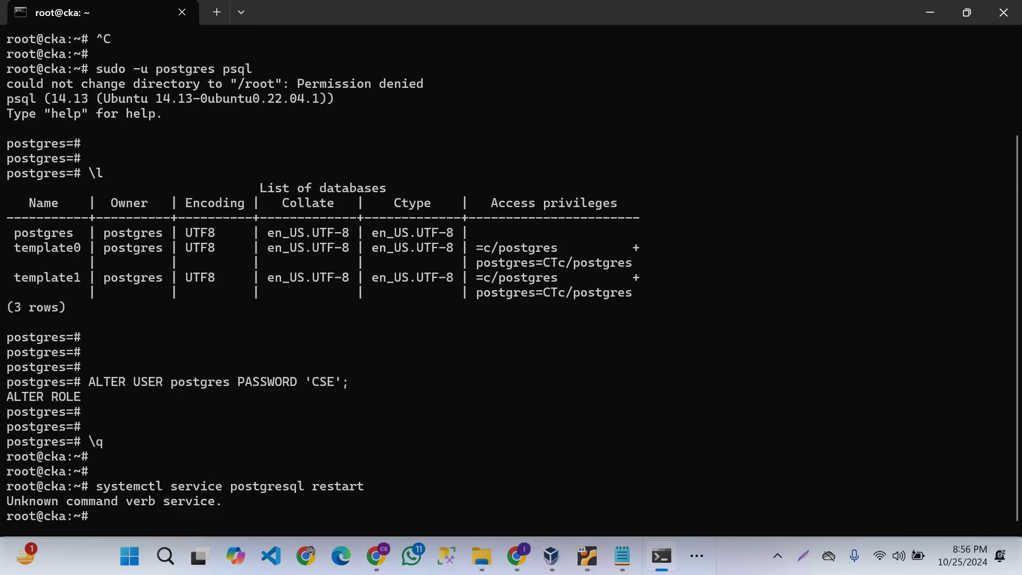
Edit the recalled command into 'service postgresql restart' and run it
key("Up")
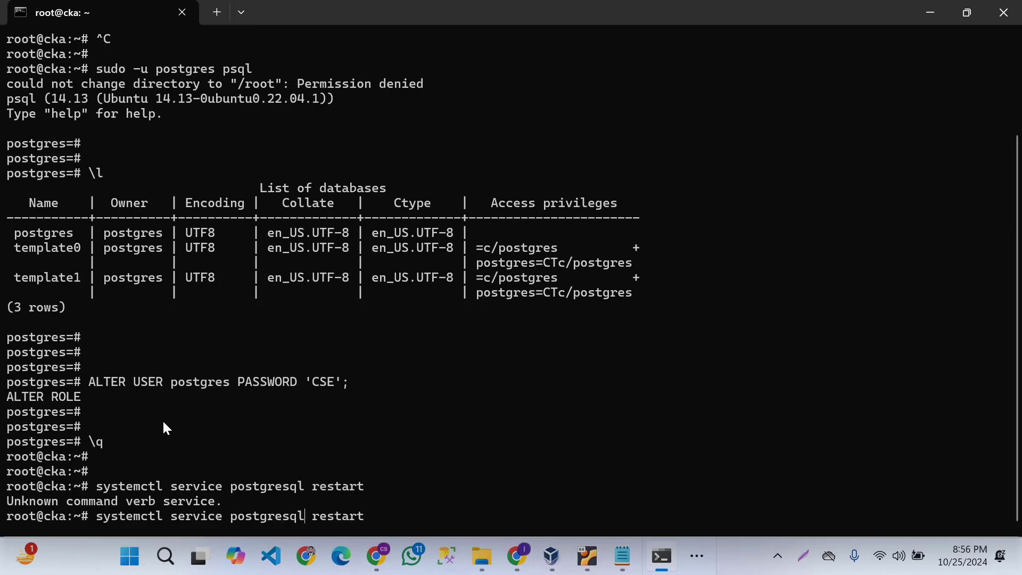
key("Right")
key("Right")
key("Right")
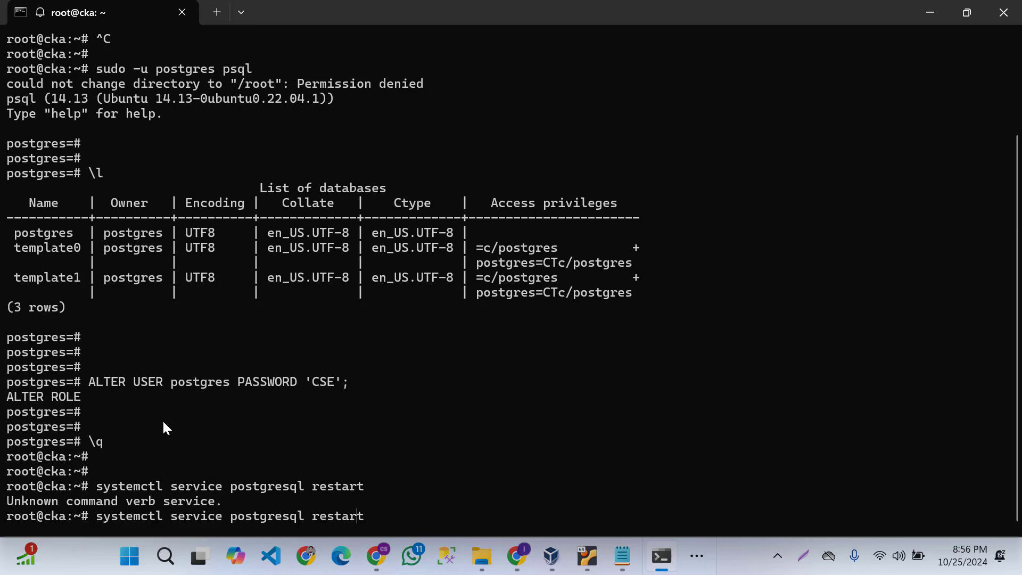
key("Left")
key("Left")
key("Left")
key("Left")
key("Left")
key("Left")
key("Delete")
key("Delete")
key("Delete")
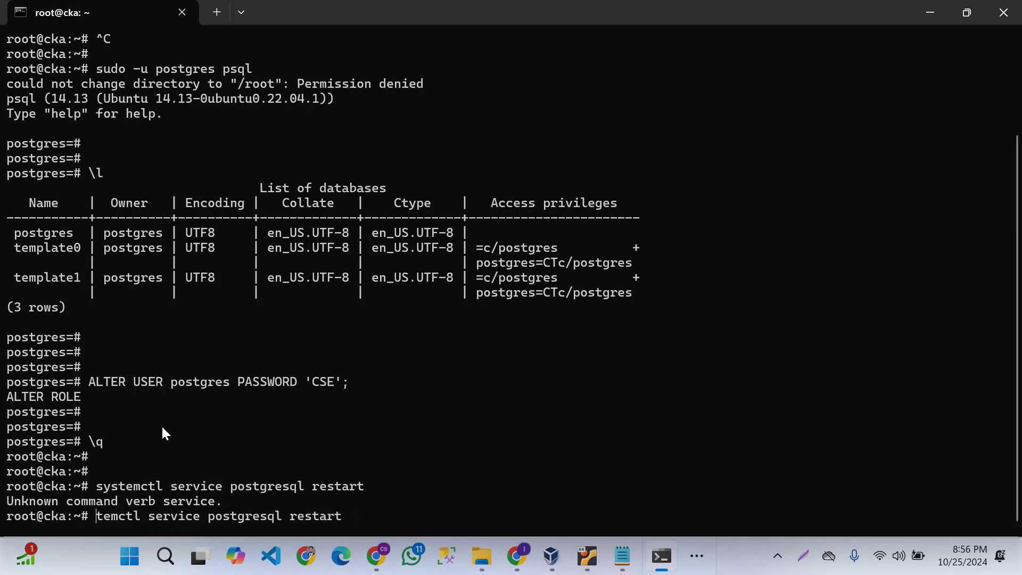
key("Delete")
key("Delete")
key("Delete")
key("Delete")
key("Delete")
key("Delete")
key("Delete")
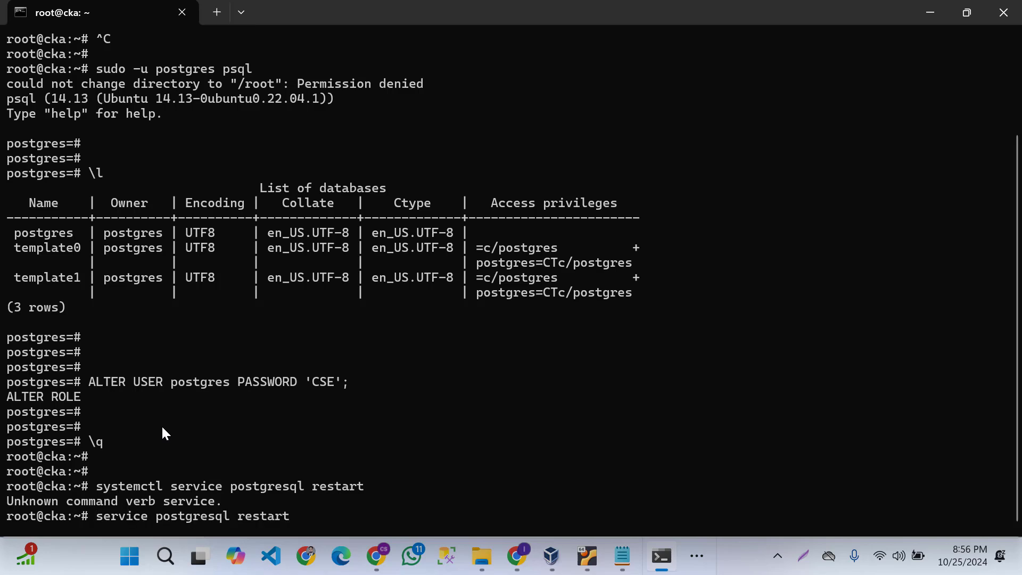
key("Return")
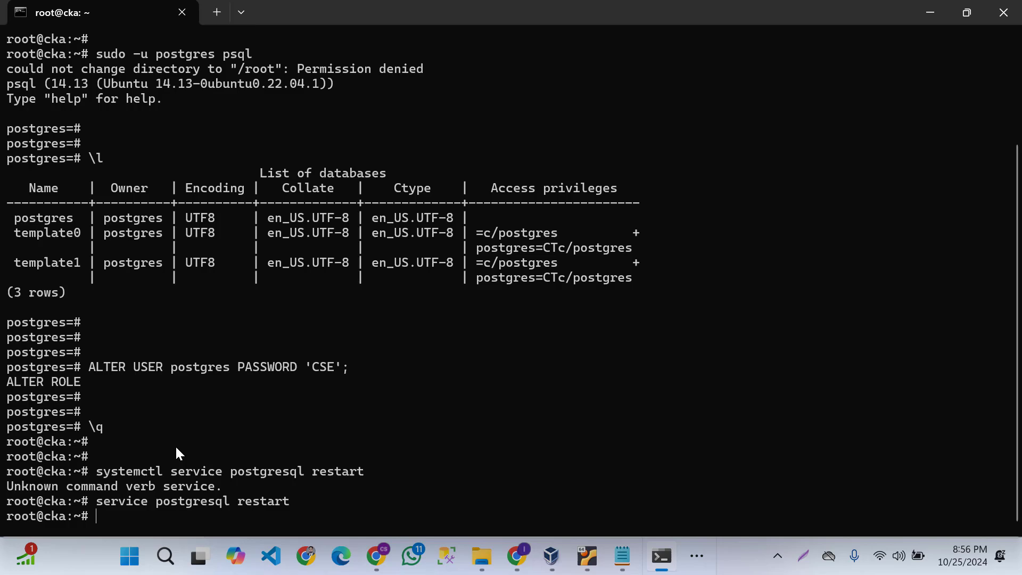
Run the postgresql enable and 'service postgresql start' commands
key("Up")
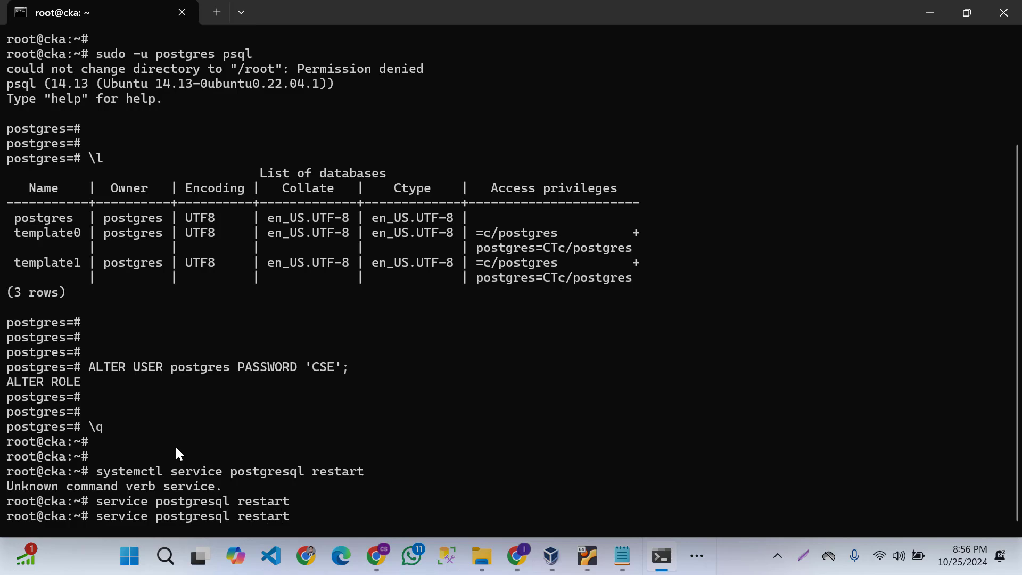
key("BackSpace")
key("BackSpace")
key("BackSpace")
key("BackSpace")
key("BackSpace")
key("BackSpace")
type("enabl")
type("e")
key("Return")
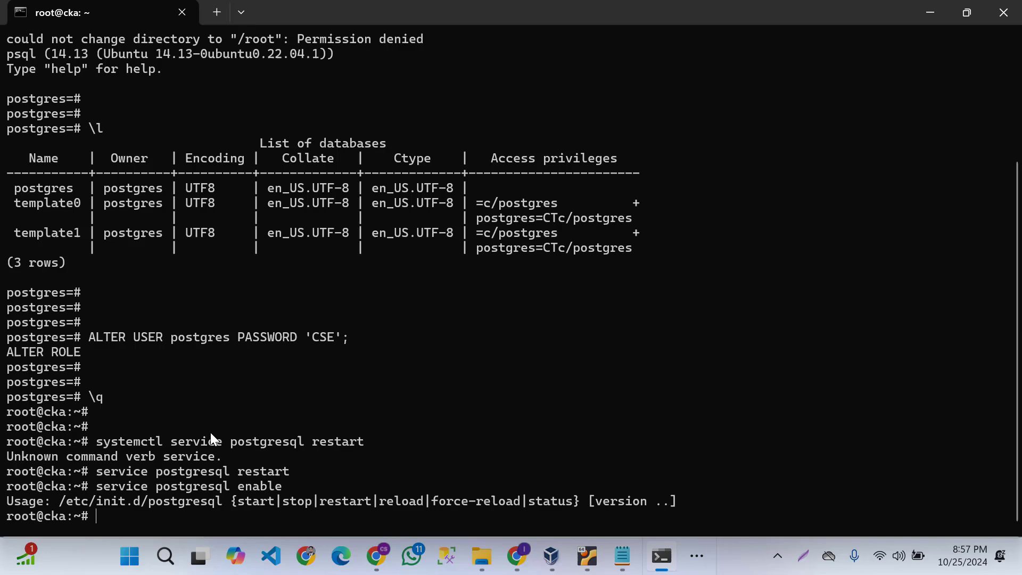
key("Up")
key("BackSpace")
key("BackSpace")
key("BackSpace")
key("BackSpace")
key("BackSpace")
key("BackSpace")
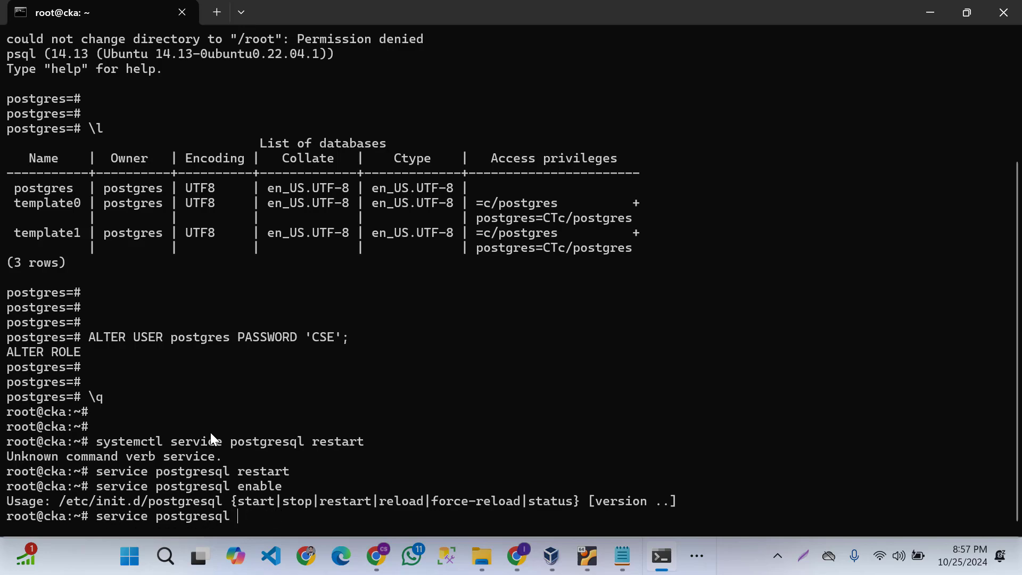
type("start6")
key("BackSpace")
key("Return")
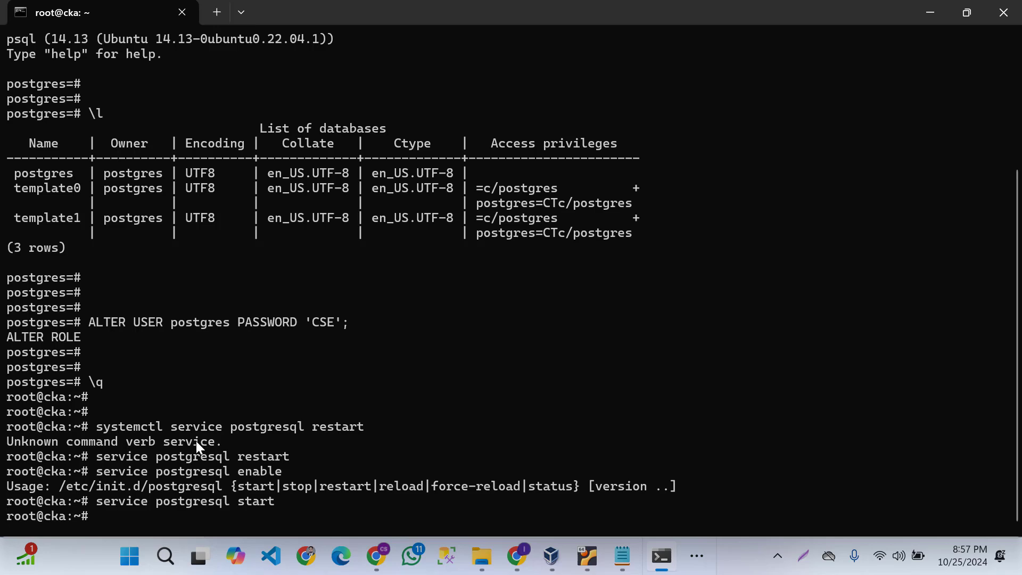
Run 'service postgresql status' and confirm the service is active
key("Up")
key("BackSpace")
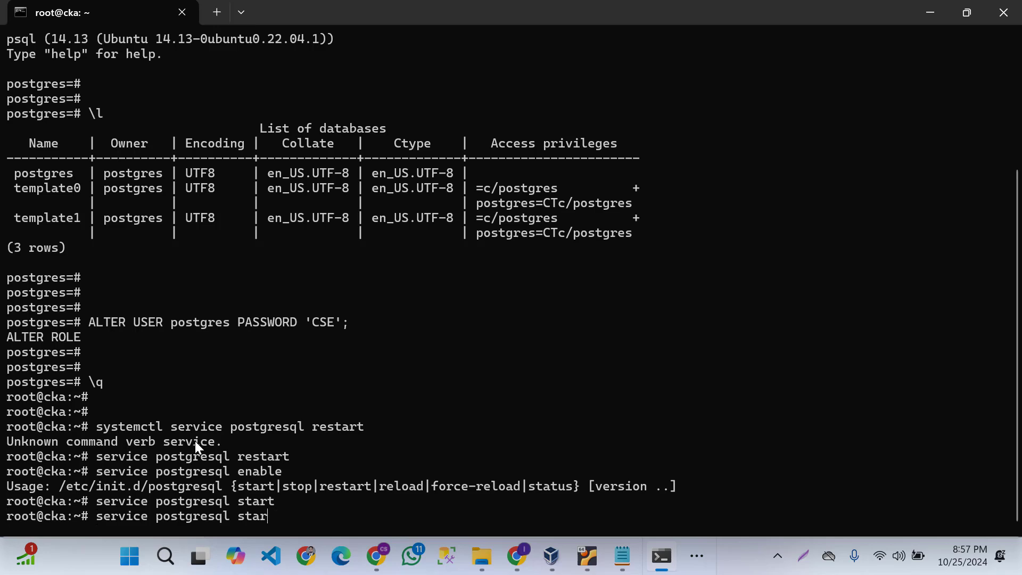
key("BackSpace")
type("tus")
key("Return")
key("Return")
key("Return")
key("Return")
key("Return")
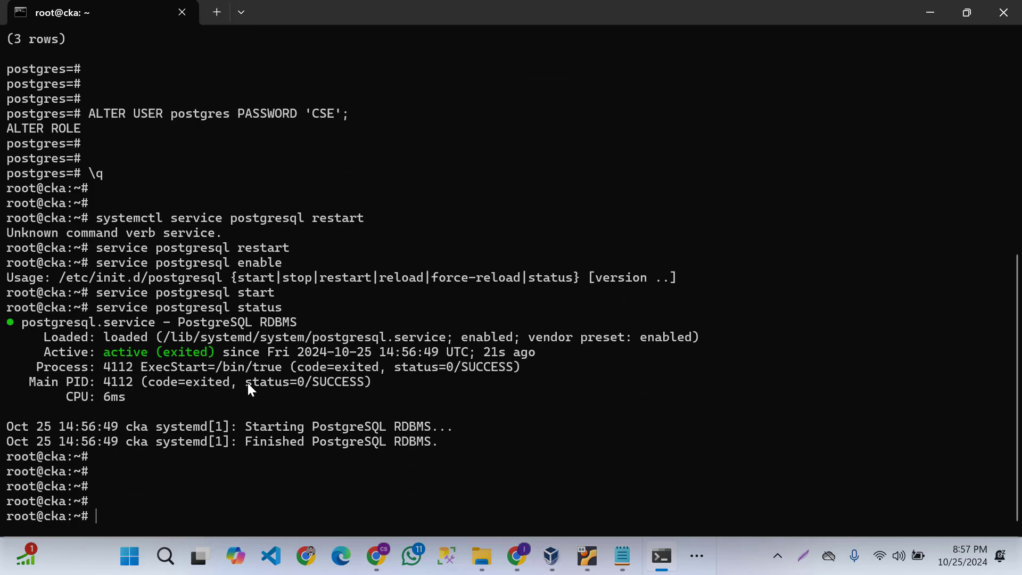
Bring the pgAdmin 4 window to the front from the taskbar
left_click(166, 557)
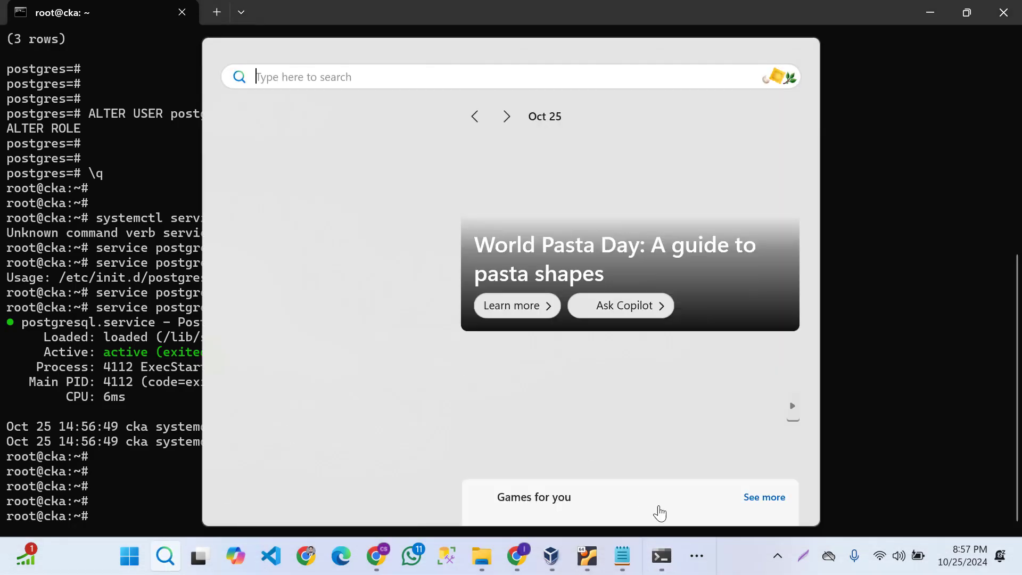
left_click(777, 557)
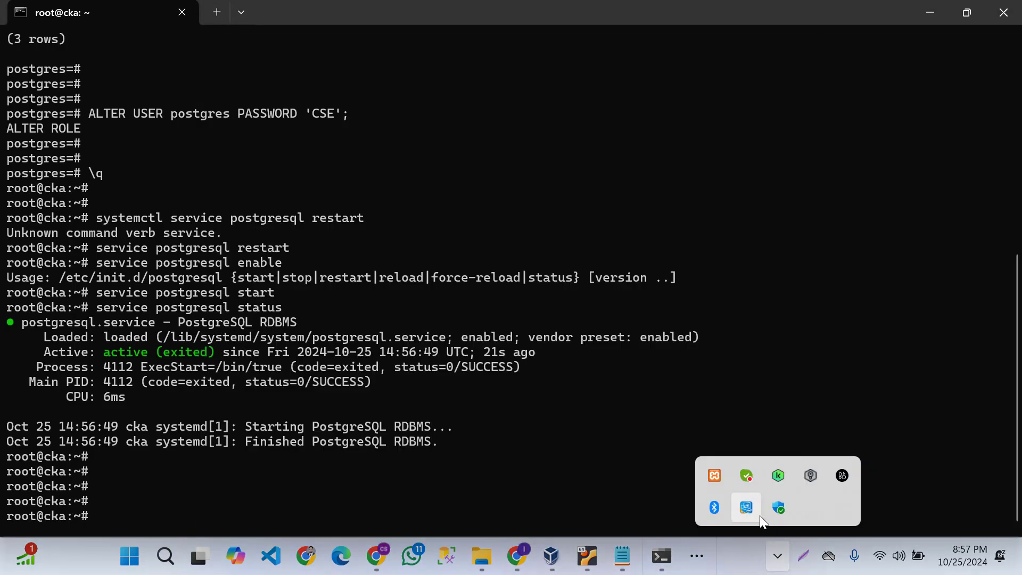
left_click(698, 555)
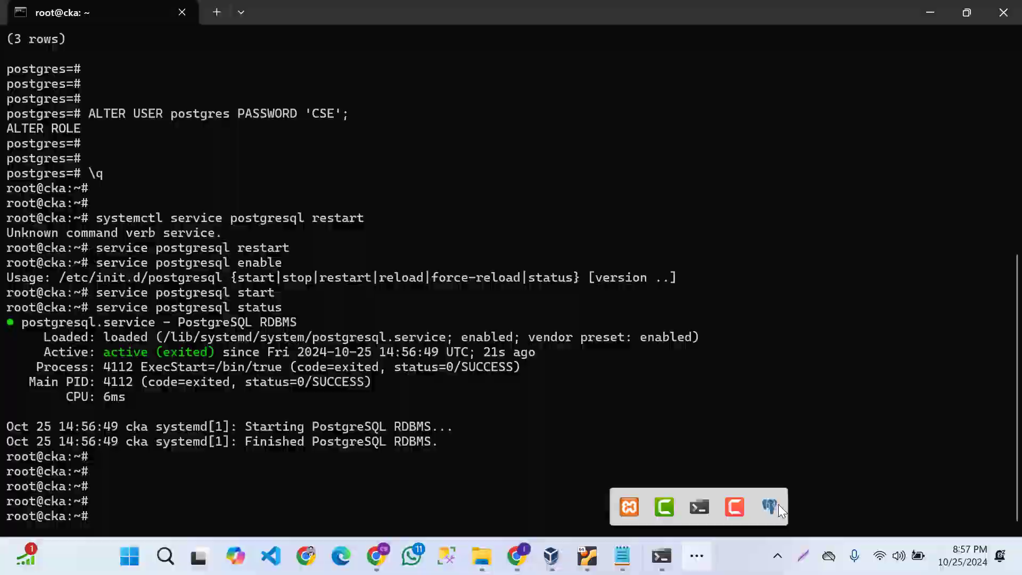
left_click(770, 507)
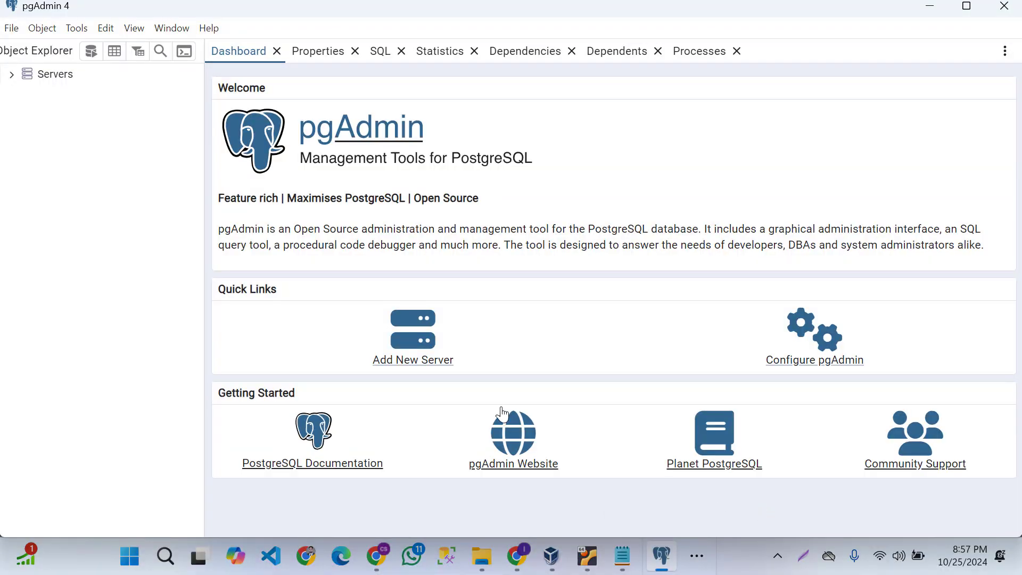
Register a new server from the Servers menu and name it RemoteDB
right_click(62, 83)
mouse_move(121, 89)
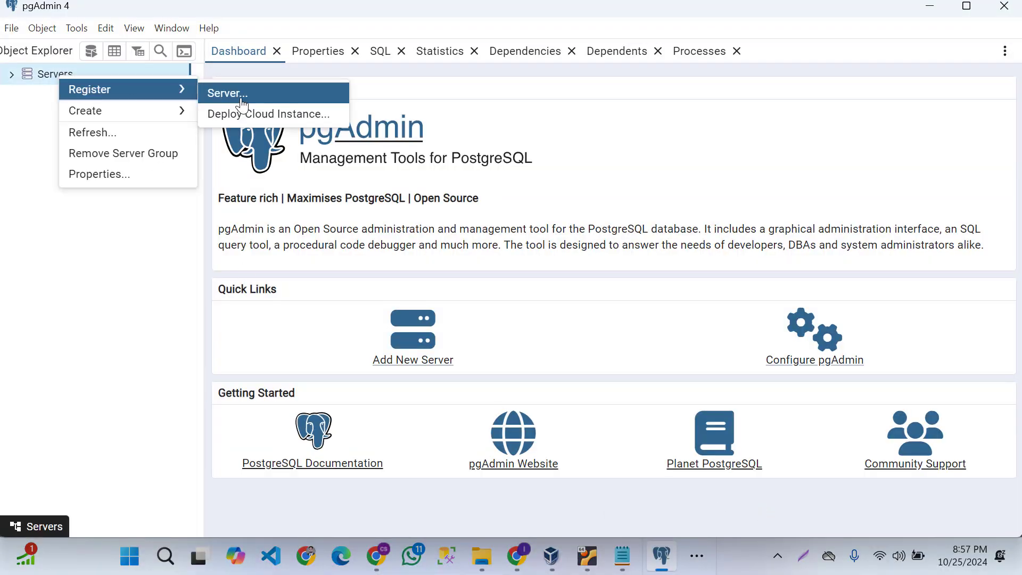
left_click(240, 98)
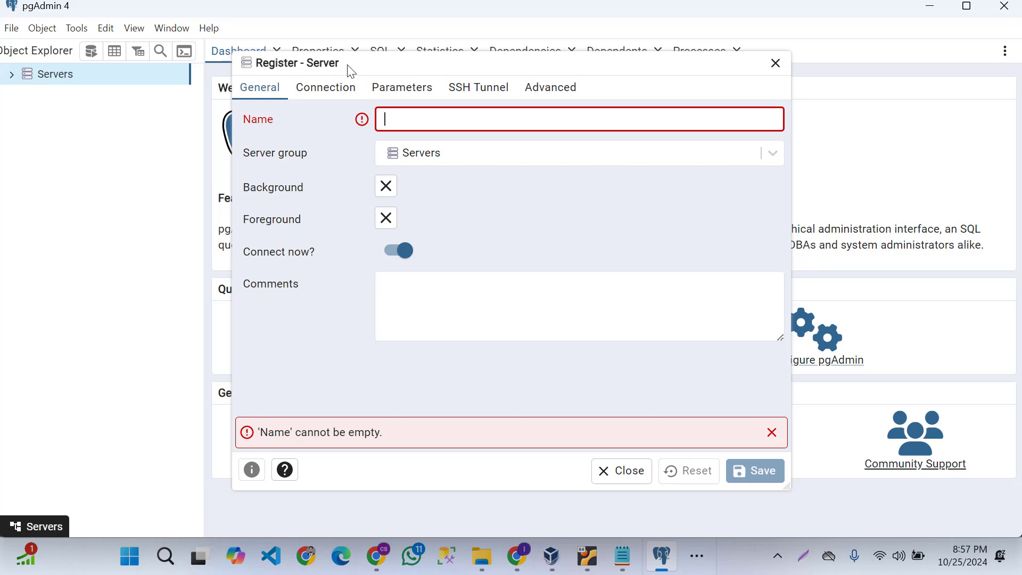
left_click_drag(446, 66, 385, 183)
left_click(356, 228)
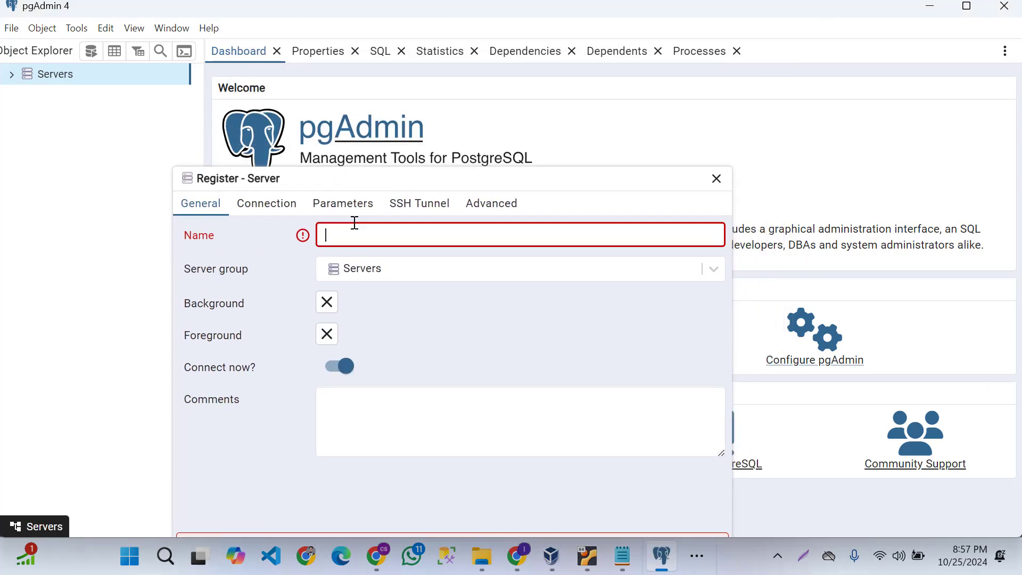
type("Re")
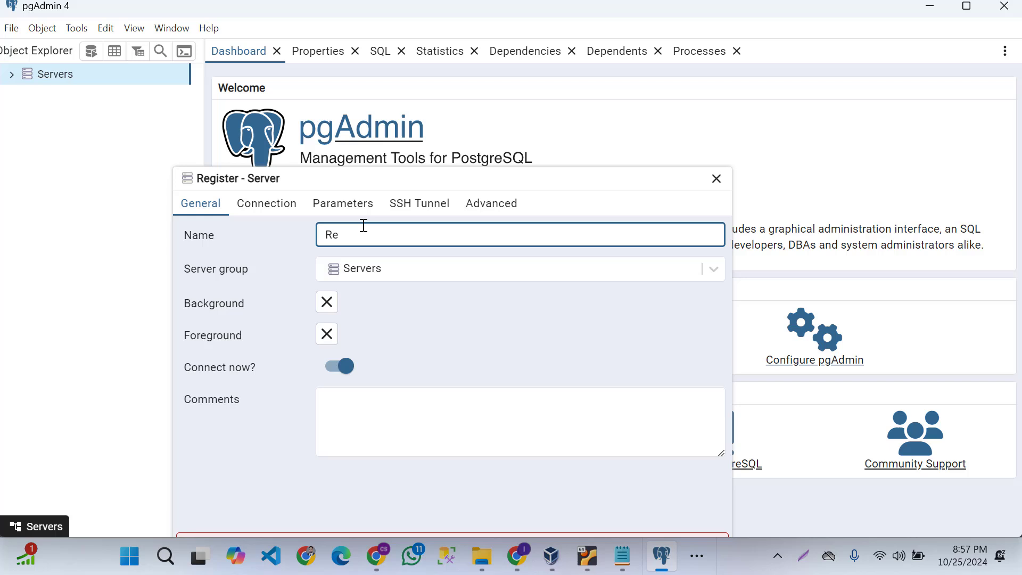
type("mote")
type("DB")
left_click(365, 185)
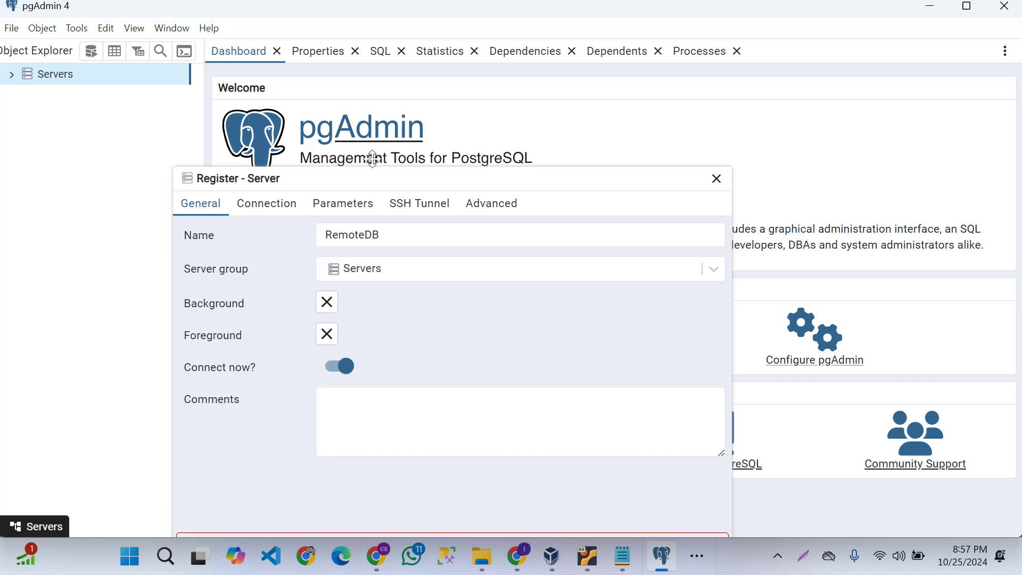
left_click_drag(372, 159, 386, 56)
Set RemoteDB's host to 127.0.0.1 with the postgres password and save; authentication fails
left_click(286, 76)
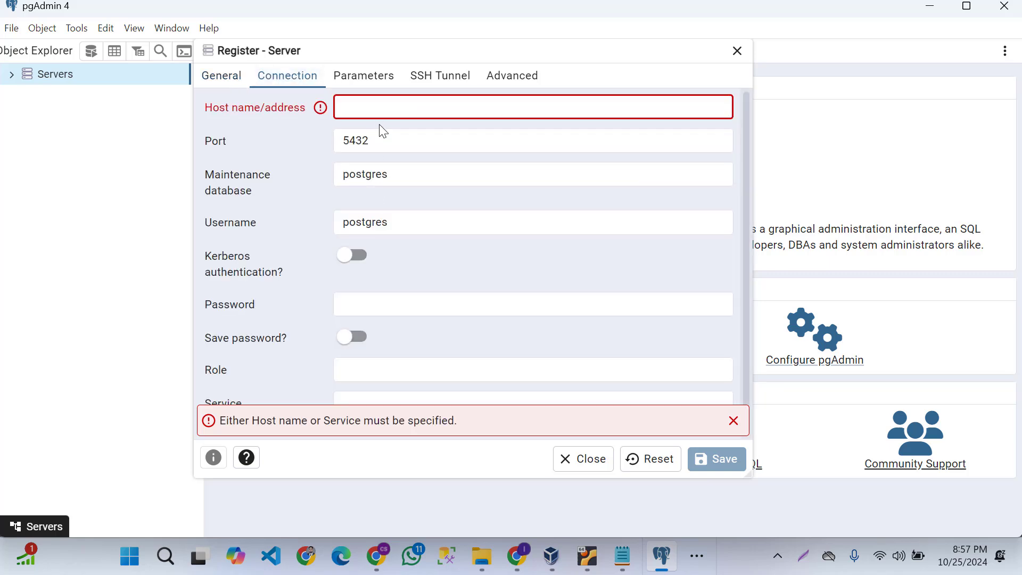
type("1")
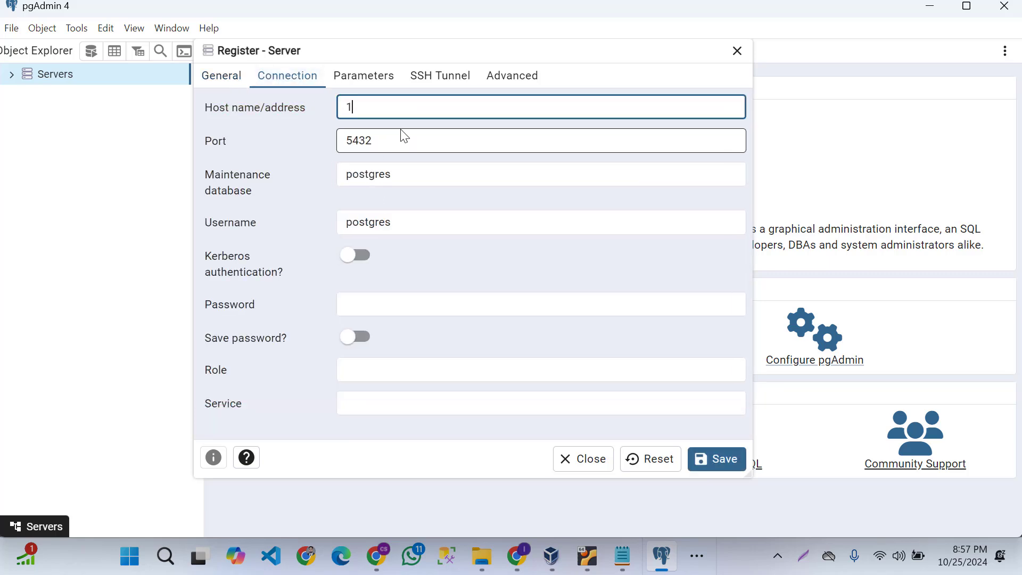
type("9")
key("BackSpace")
type("7")
key("BackSpace")
type("27.")
type("0..")
key("BackSpace")
type("0.1")
left_click(387, 305)
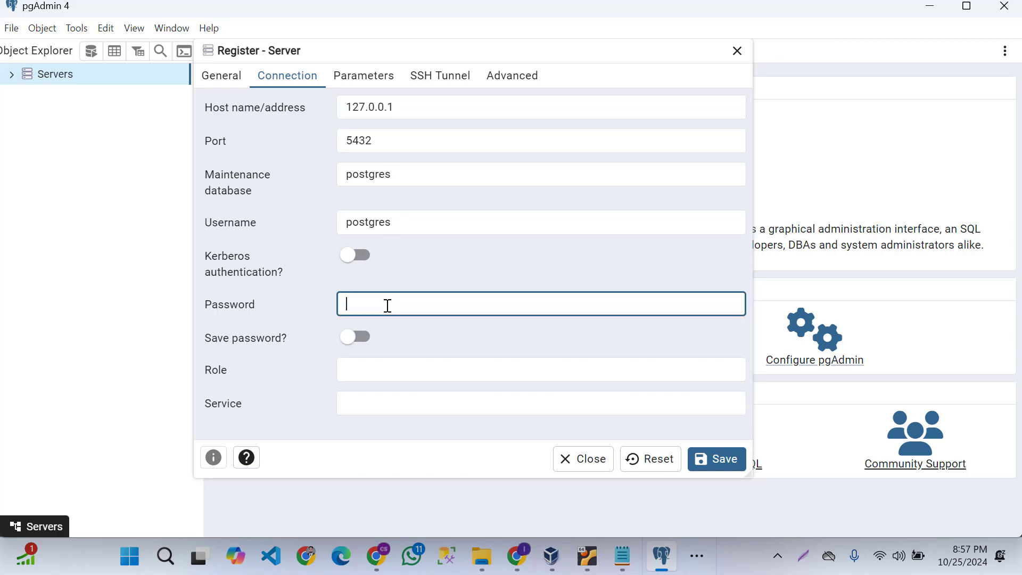
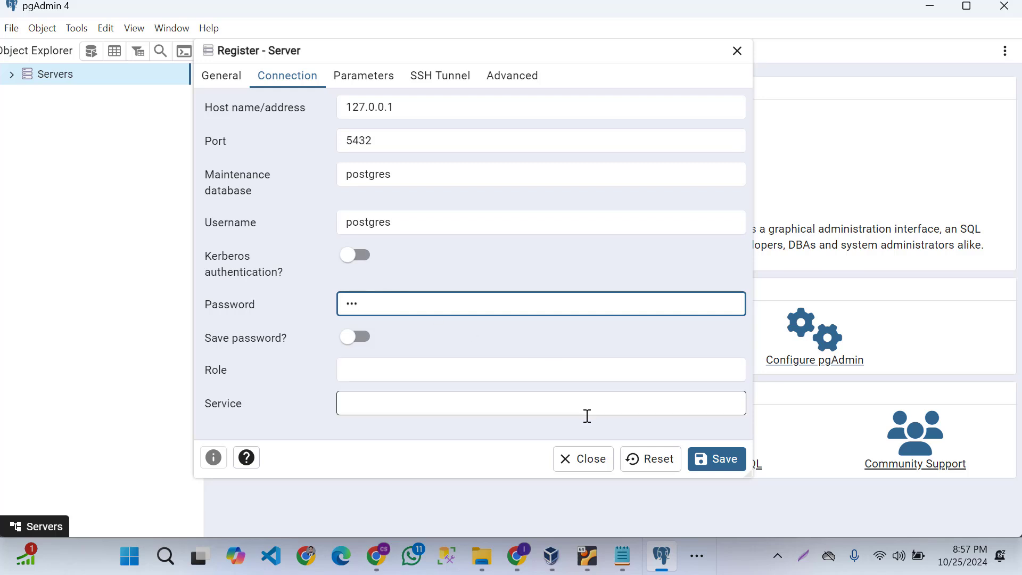
left_click(715, 469)
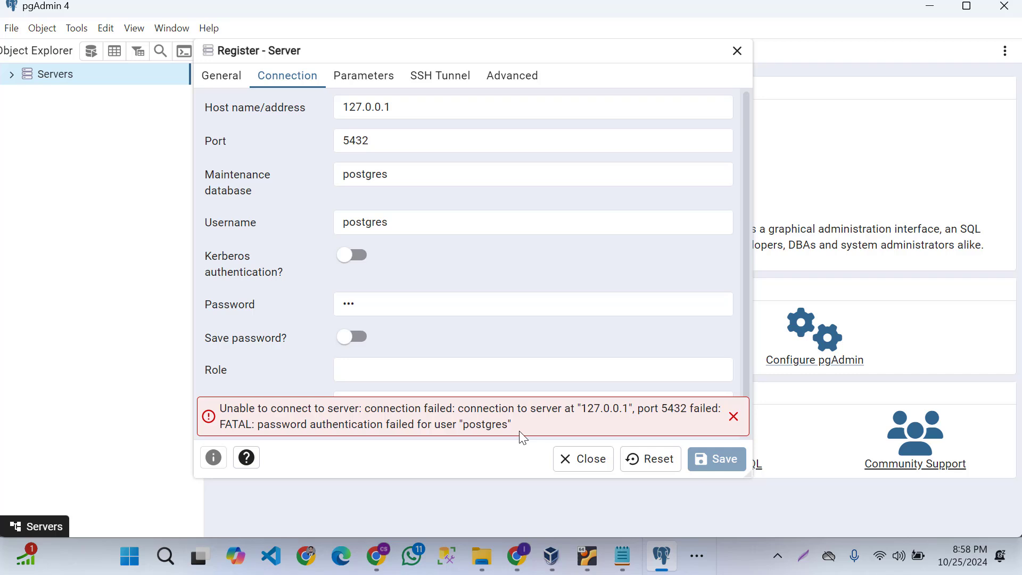
Run ip a in the terminal to find the enp0s3 address 192.168.1.29
left_click(697, 559)
left_click(703, 508)
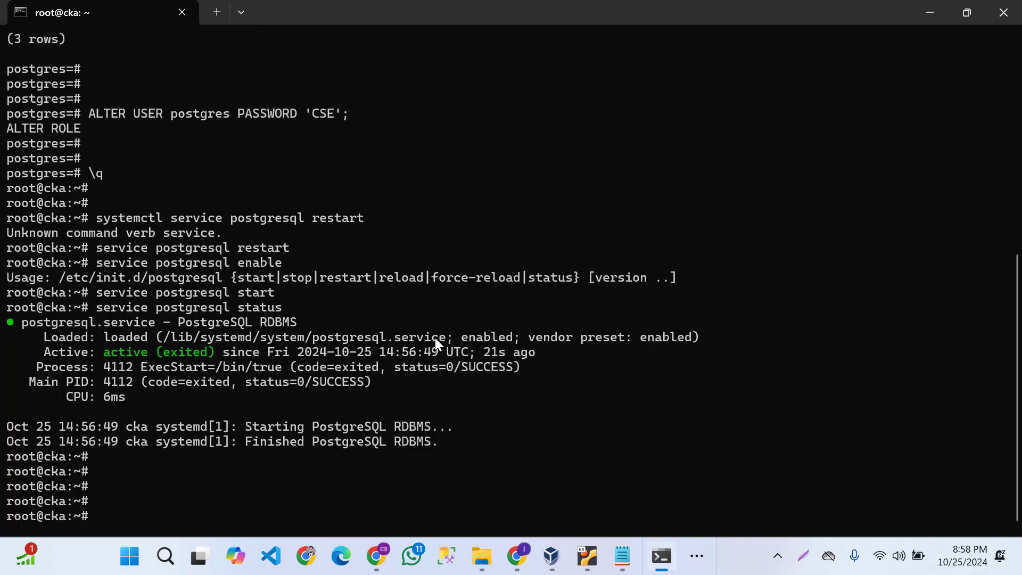
type("I")
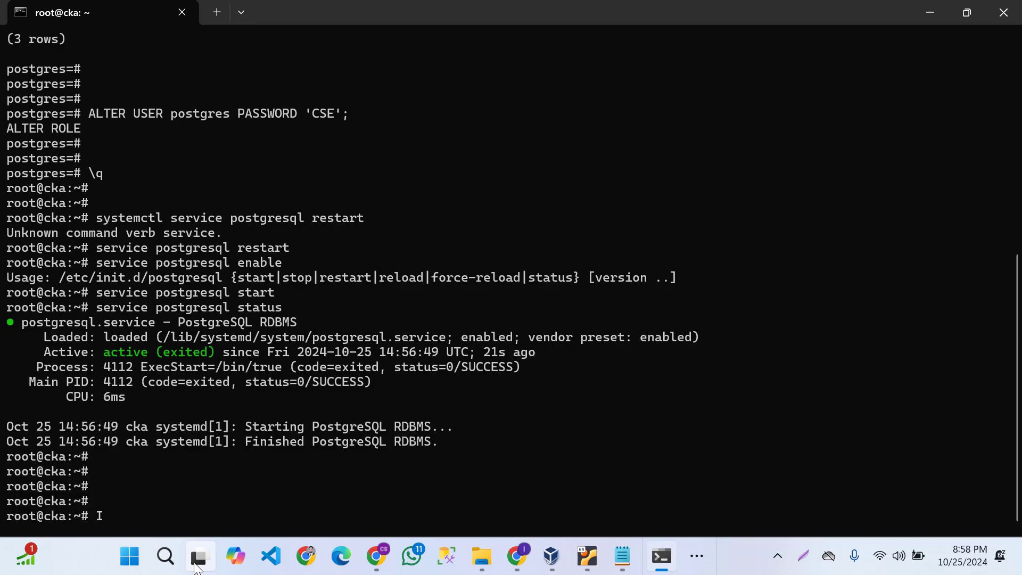
key("BackSpace")
key("BackSpace")
type("i")
type("p a")
key("Return")
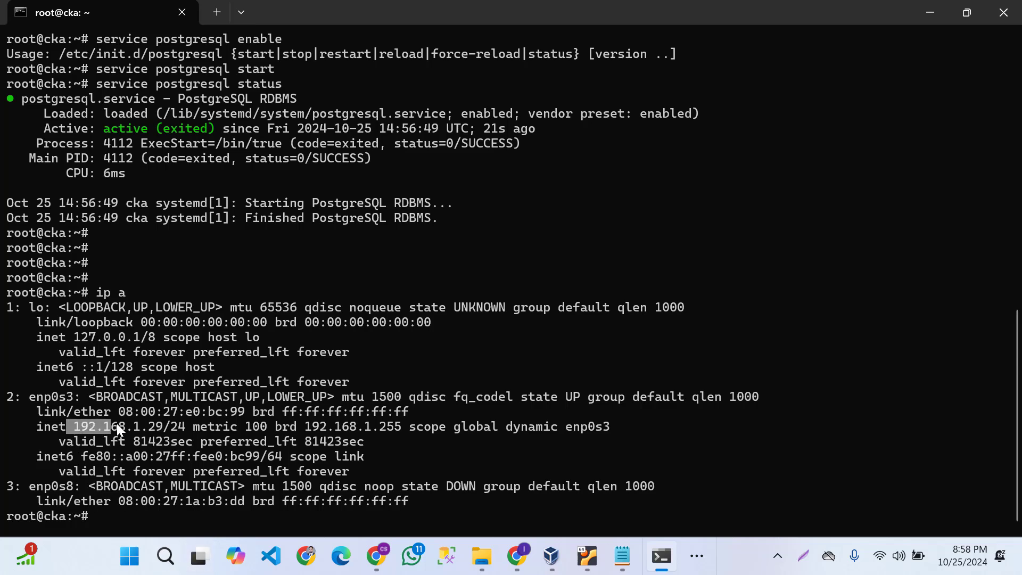
left_click(76, 427)
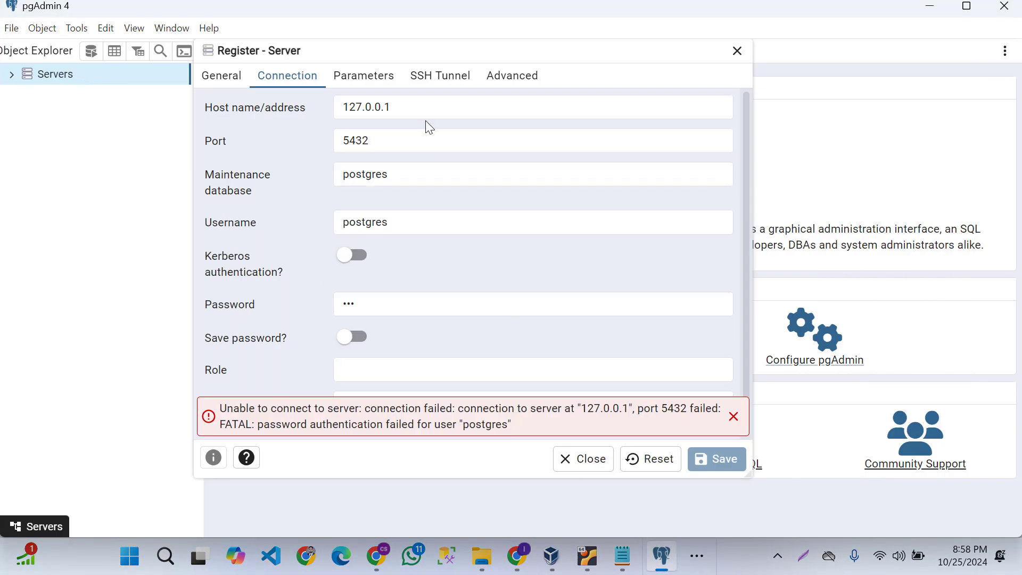
Replace RemoteDB's host address with 192.168.1.29 and dismiss the invalid hostname warning
left_click_drag(415, 110, 272, 95)
type("192.168.1.29/")
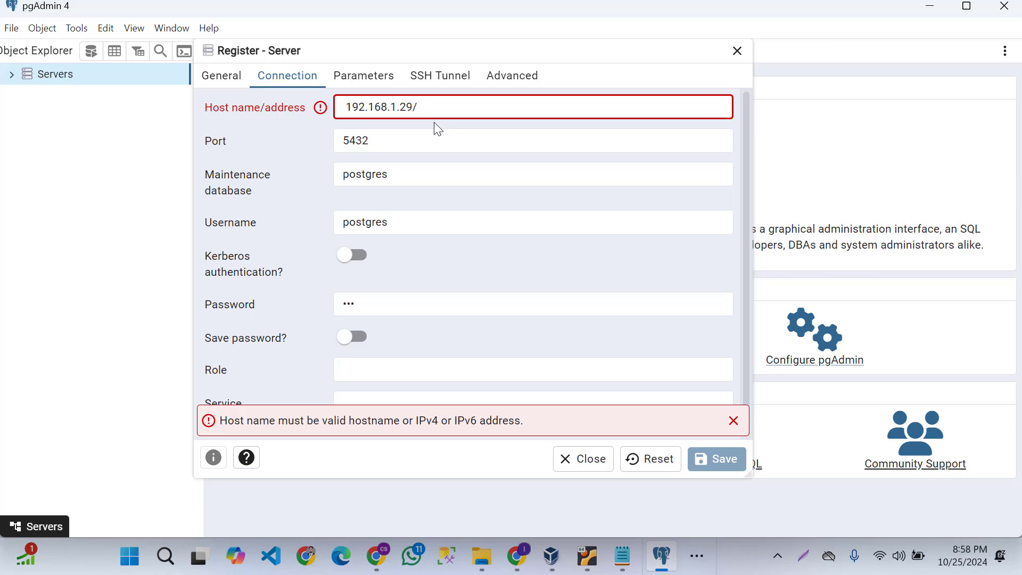
left_click(734, 421)
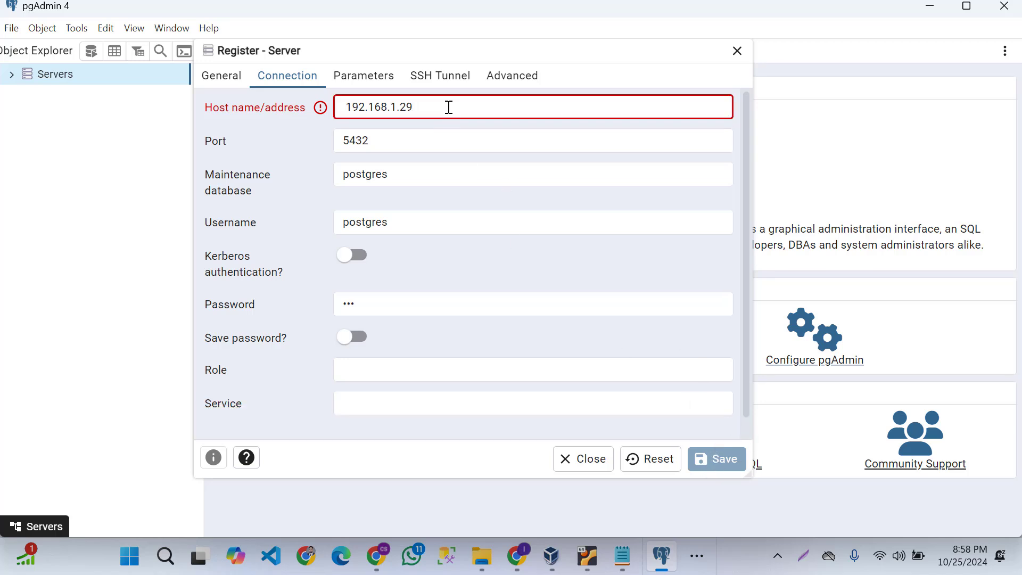
left_click(719, 458)
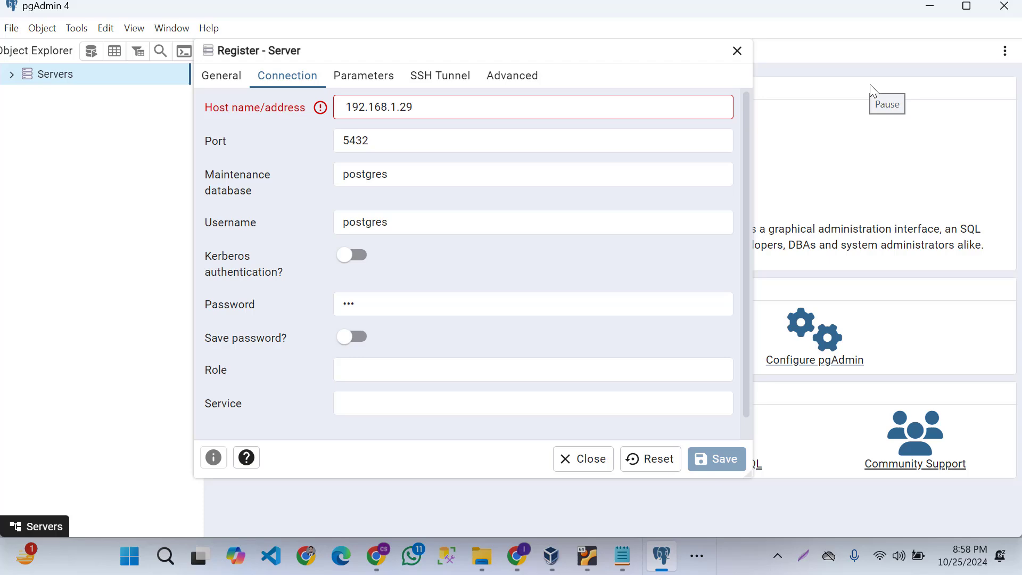
left_click(699, 561)
Change into /etc/postgresql/14/main/ and list its files with ll
left_click(705, 513)
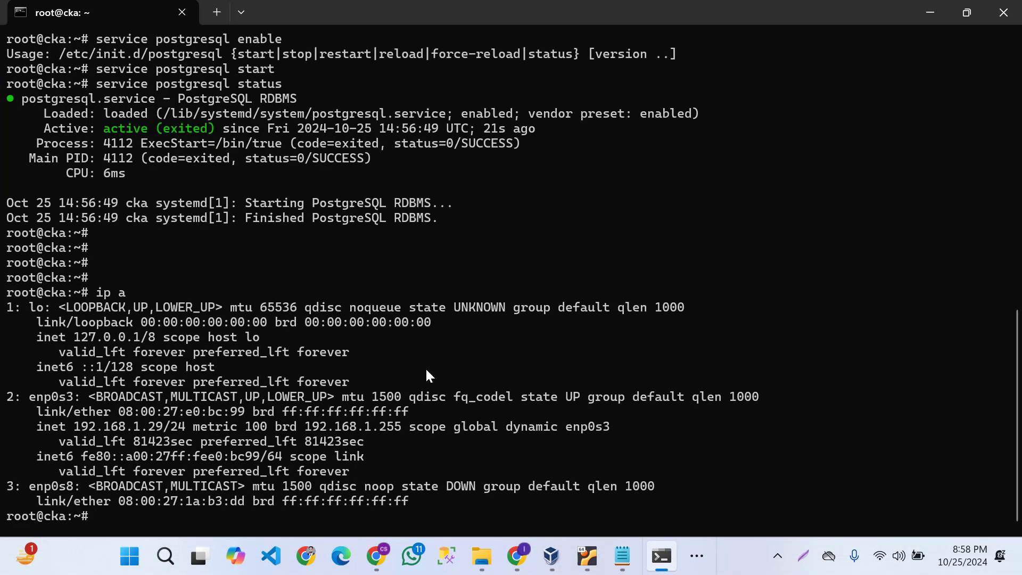
key("Return")
key("Return")
type("c")
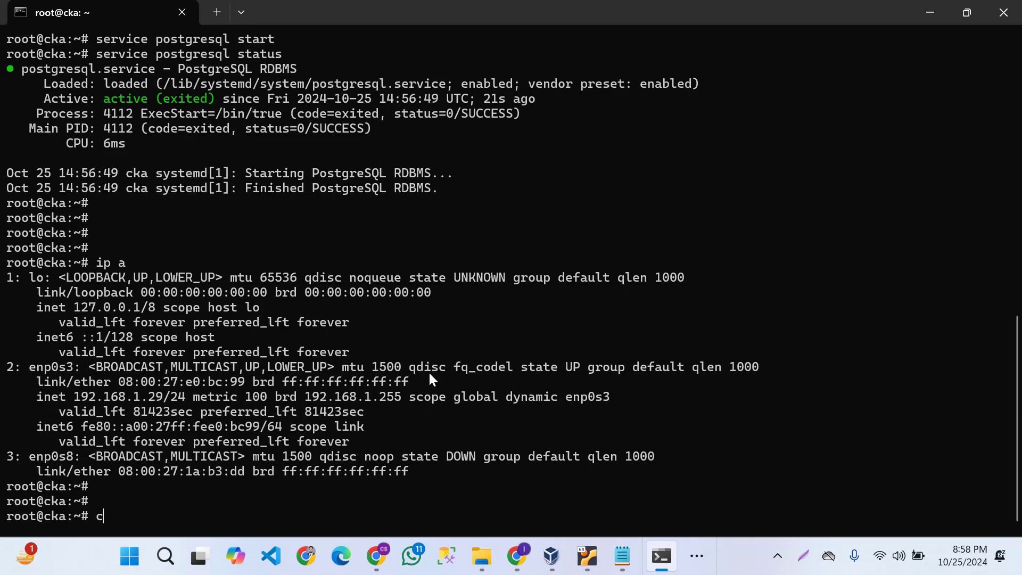
type("lear")
key("Return")
key("Return")
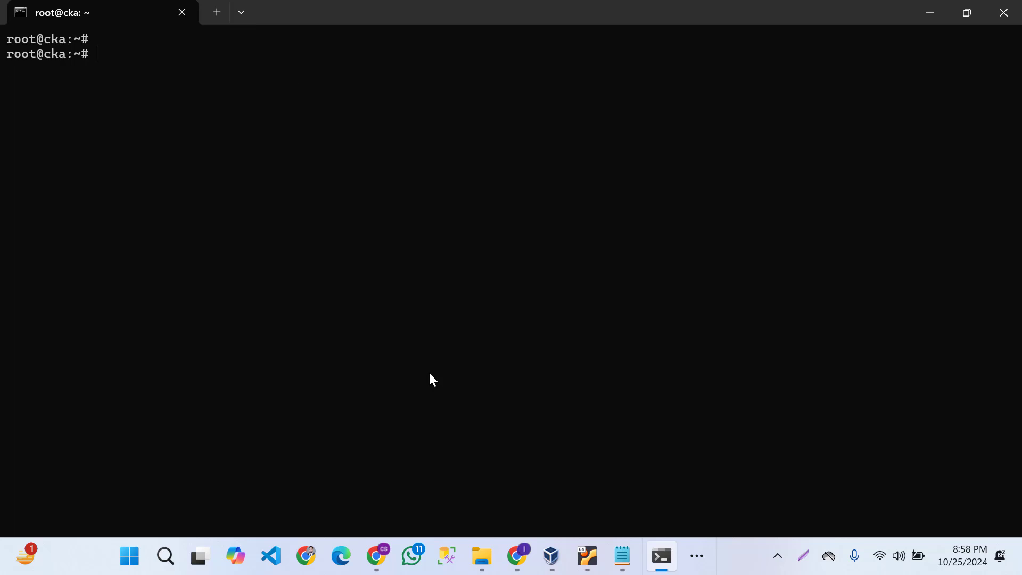
type("cd ")
type("/etc/")
type("pos")
key("Tab")
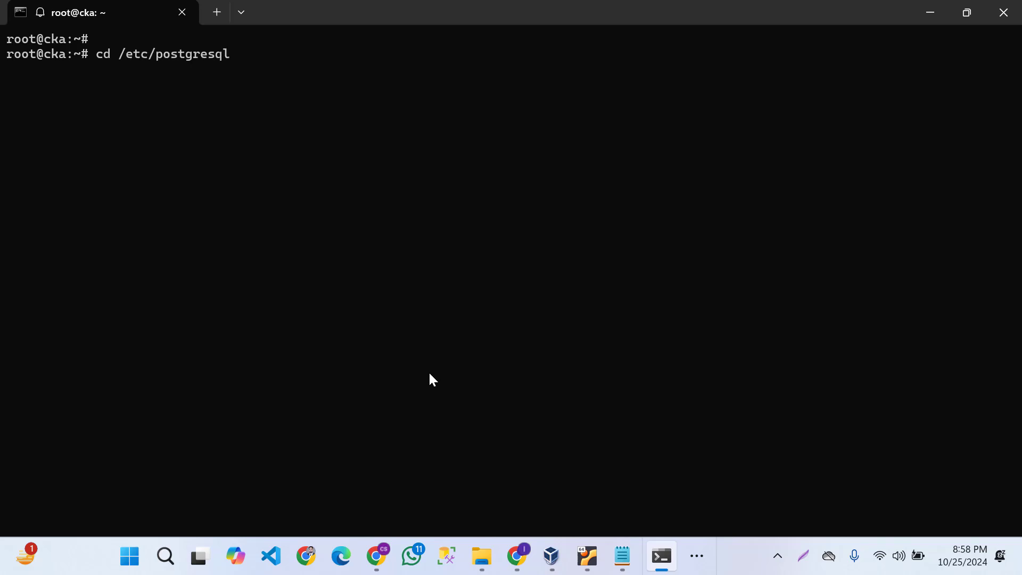
type("/")
key("Tab")
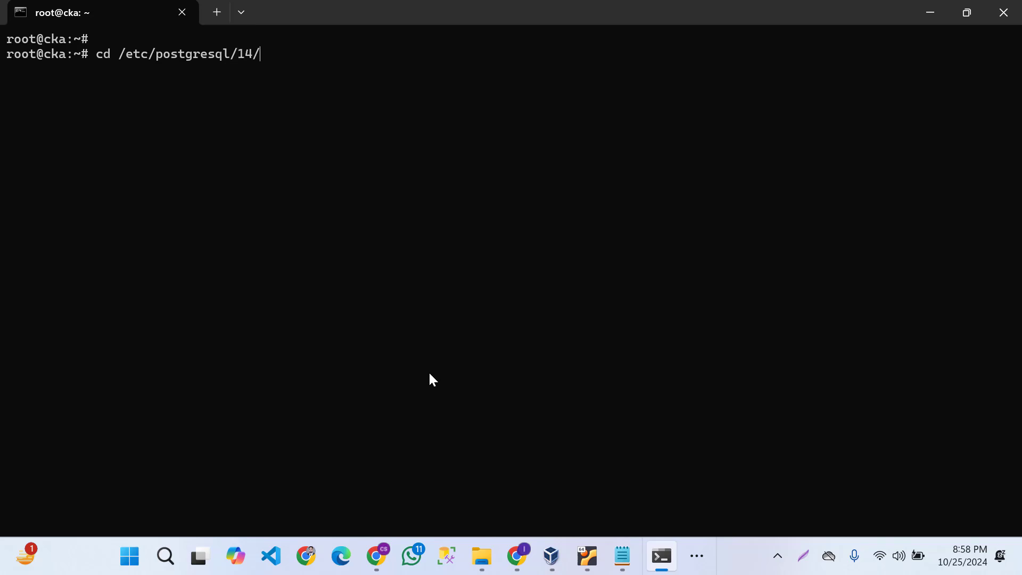
key("Tab")
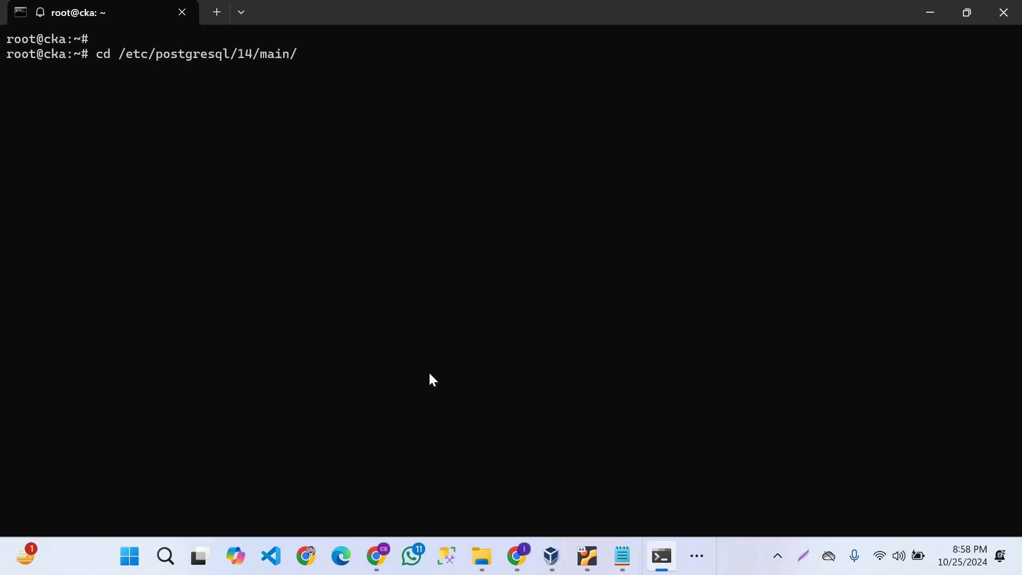
key("Return")
type("ll")
key("Return")
key("Return")
key("Return")
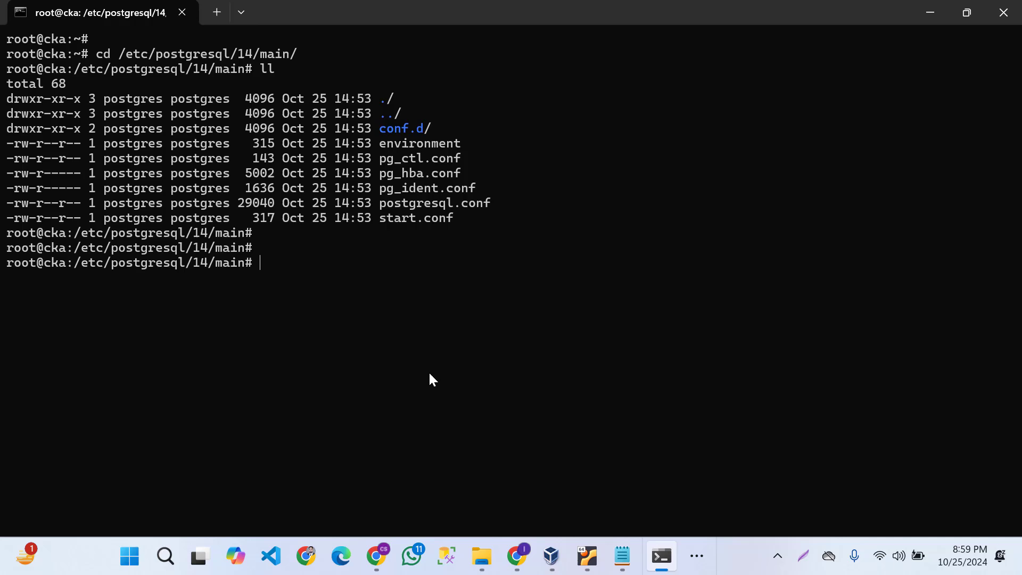
type("cat")
Open postgresql.conf in nano
key("BackSpace")
key("BackSpace")
key("BackSpace")
key("BackSpace")
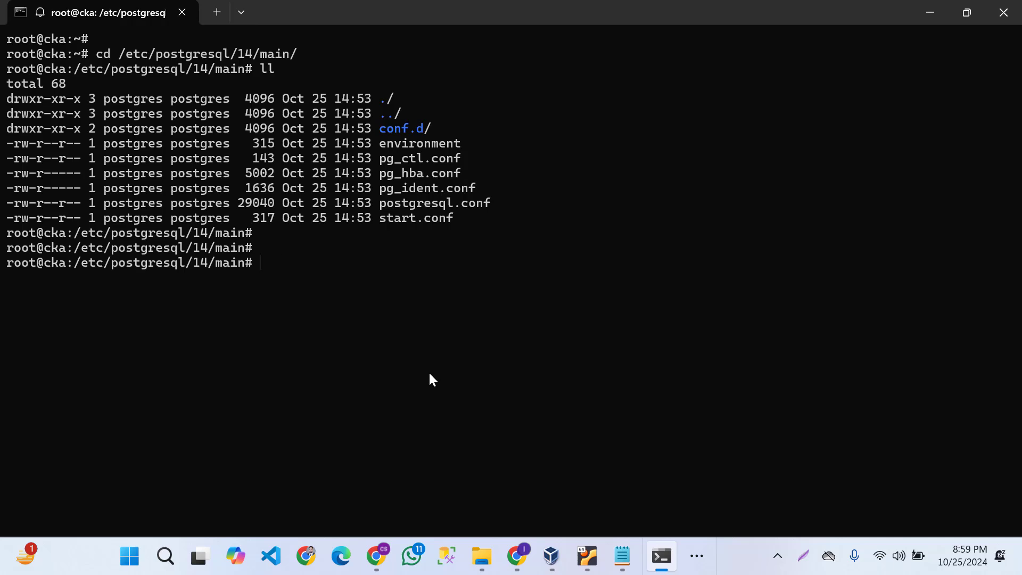
type("na")
key("BackSpace")
key("BackSpace")
type("na")
type("no ")
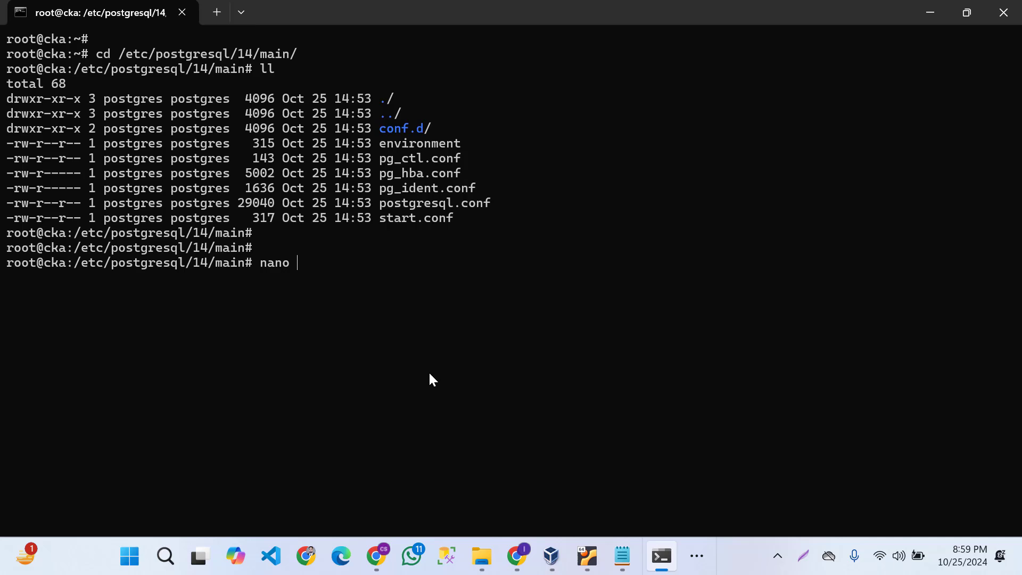
type("p")
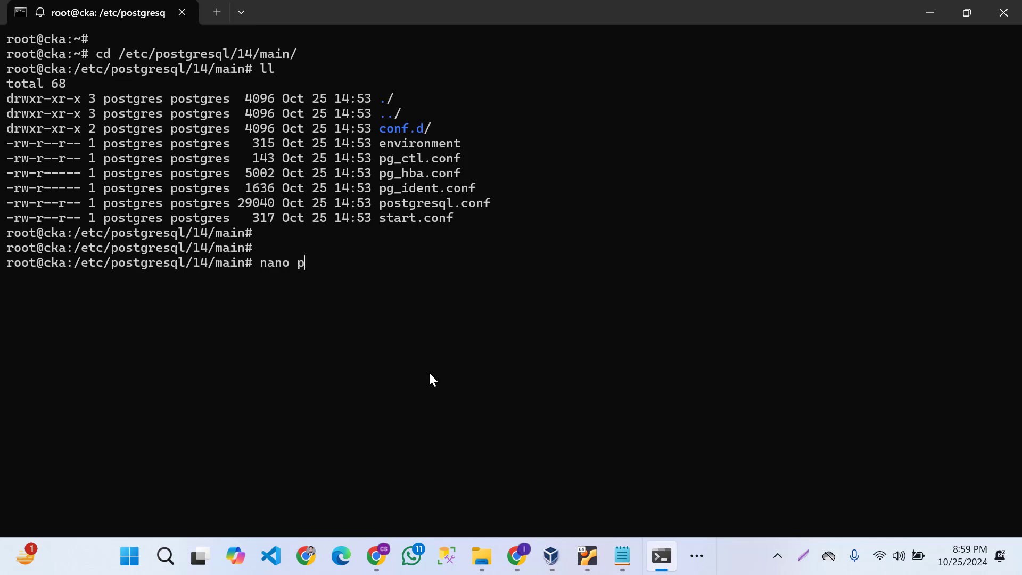
type("os")
key("Tab")
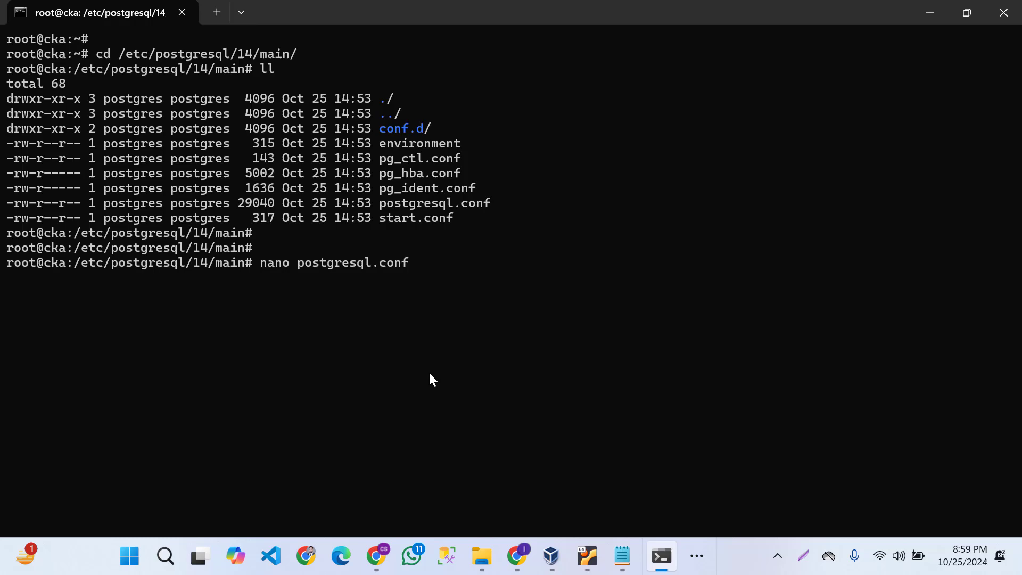
key("Return")
Uncomment listen_addresses in postgresql.conf and change its value from 'localhost' to '*'
key("Down")
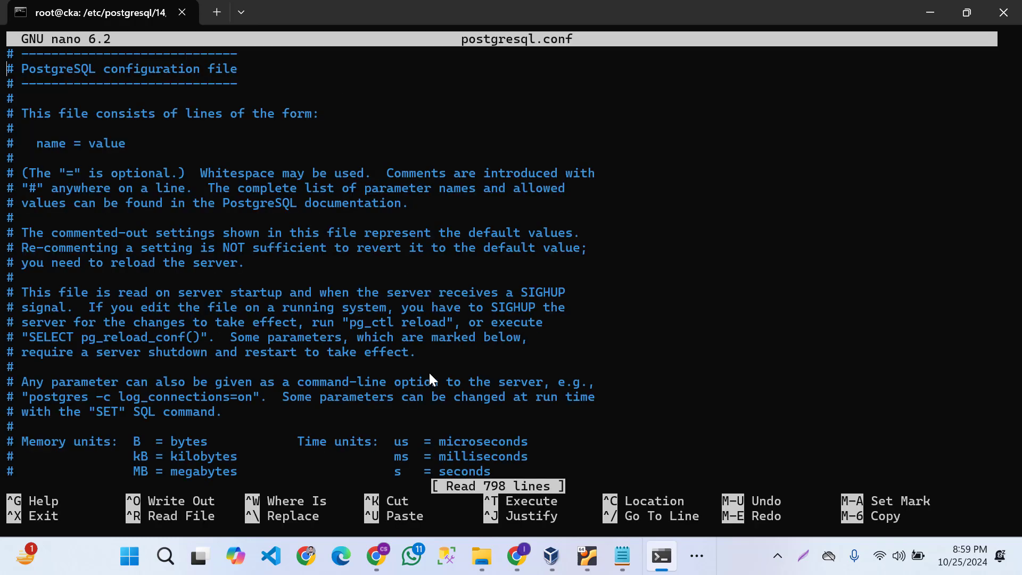
key("Down")
key("Down")
key("Down")
key("Down")
key("Down")
key("Down")
key("Down")
key("Down")
key("Down")
key("Down")
key("Down")
key("Down")
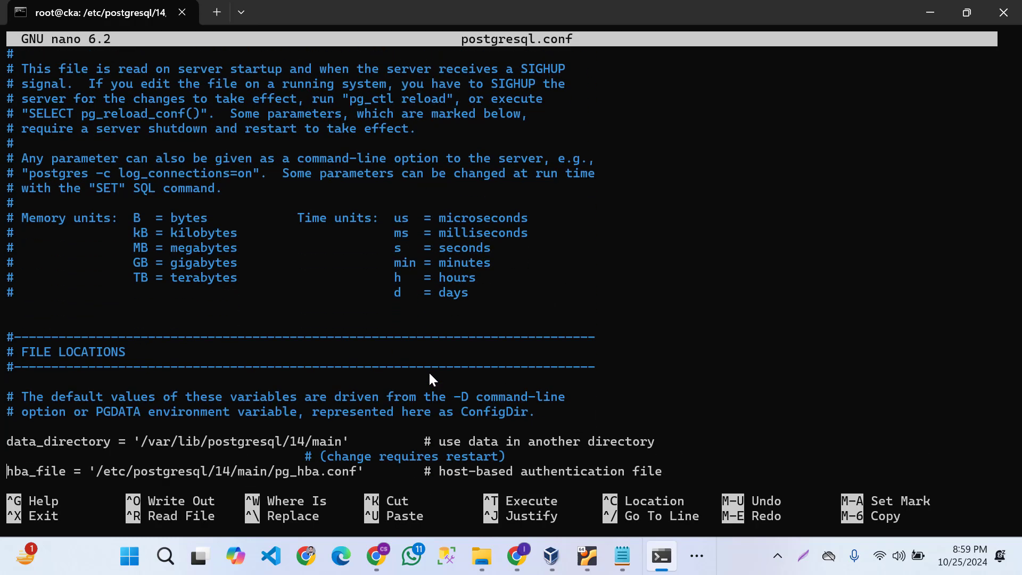
key("Down")
key("Down")
key("Down")
key("Down")
key("Down")
key("Down")
key("Up")
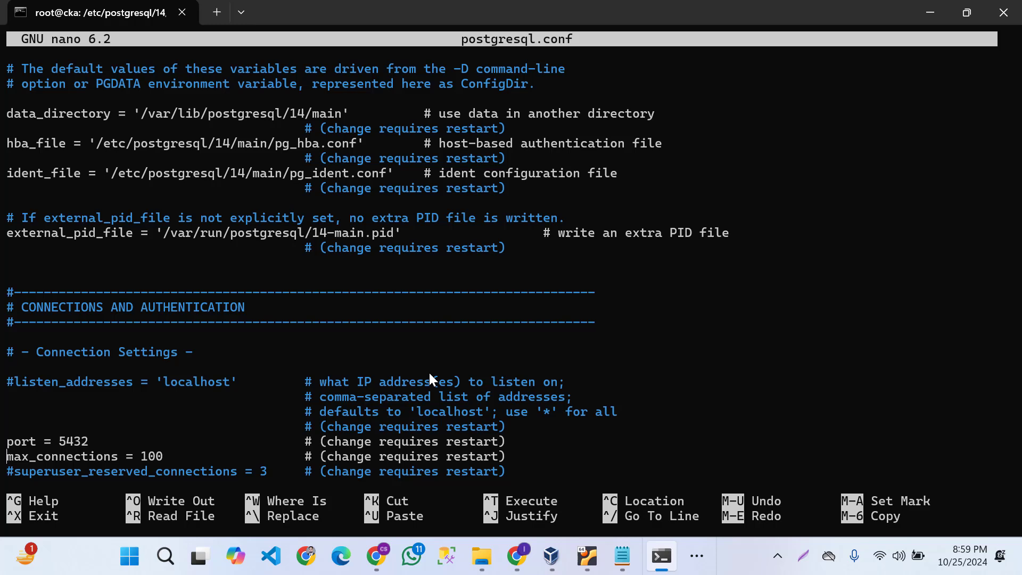
key("Up")
type("i")
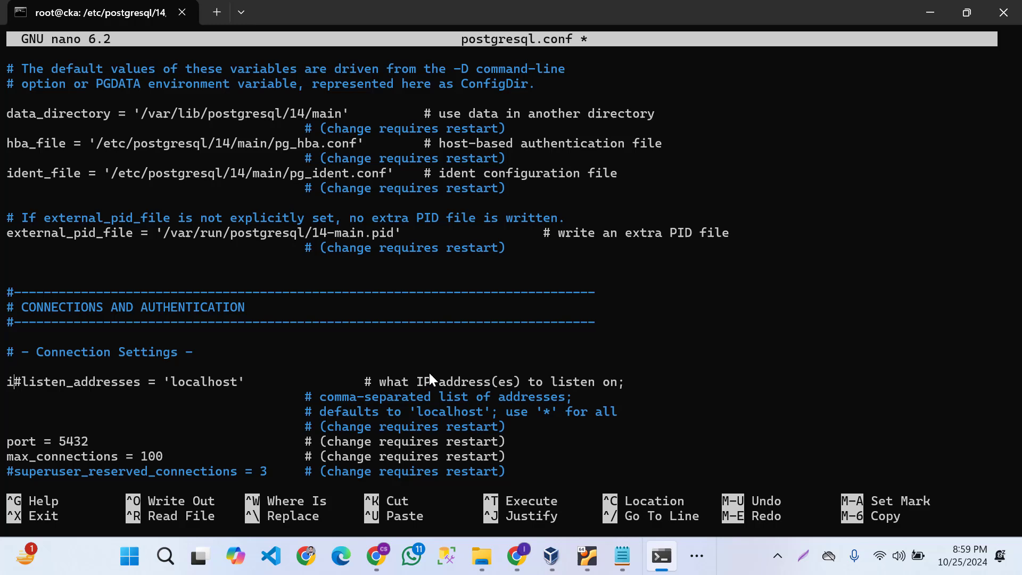
key("Delete")
key("BackSpace")
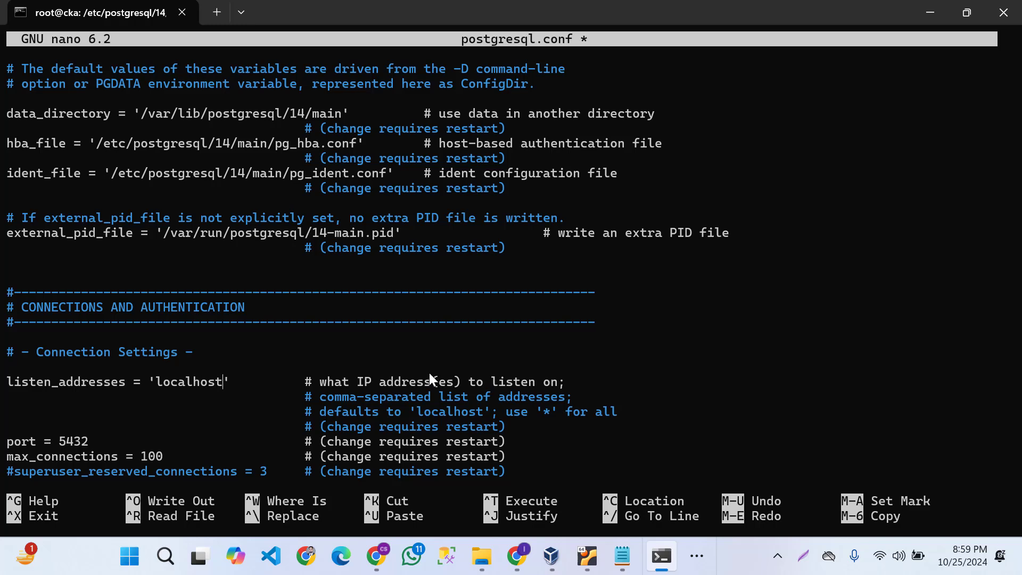
key("BackSpace")
key("BackSpace")
key("BackSpace")
key("BackSpace")
key("BackSpace")
key("BackSpace")
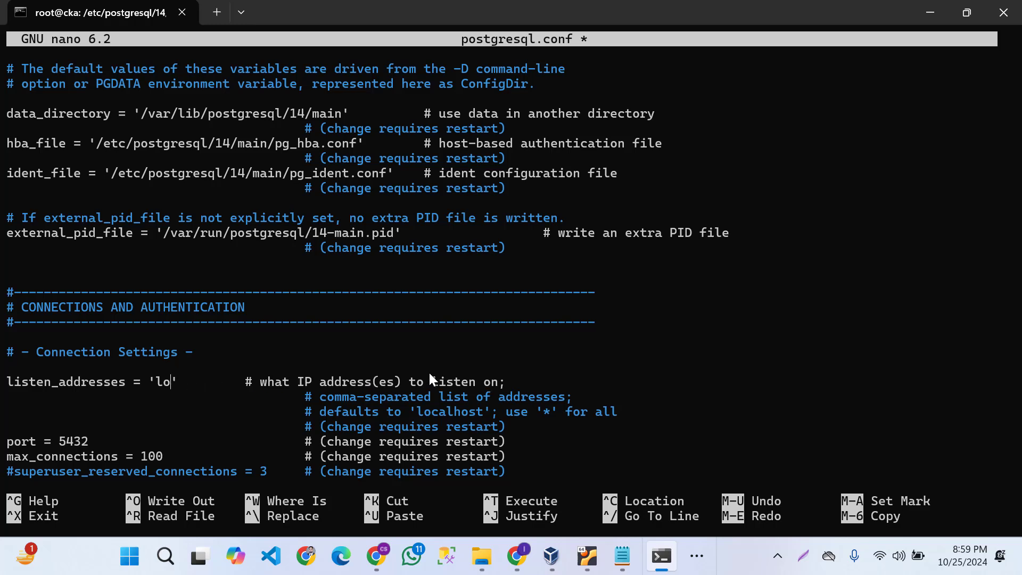
key("BackSpace")
key("BackSpace")
type("19")
type("2.1")
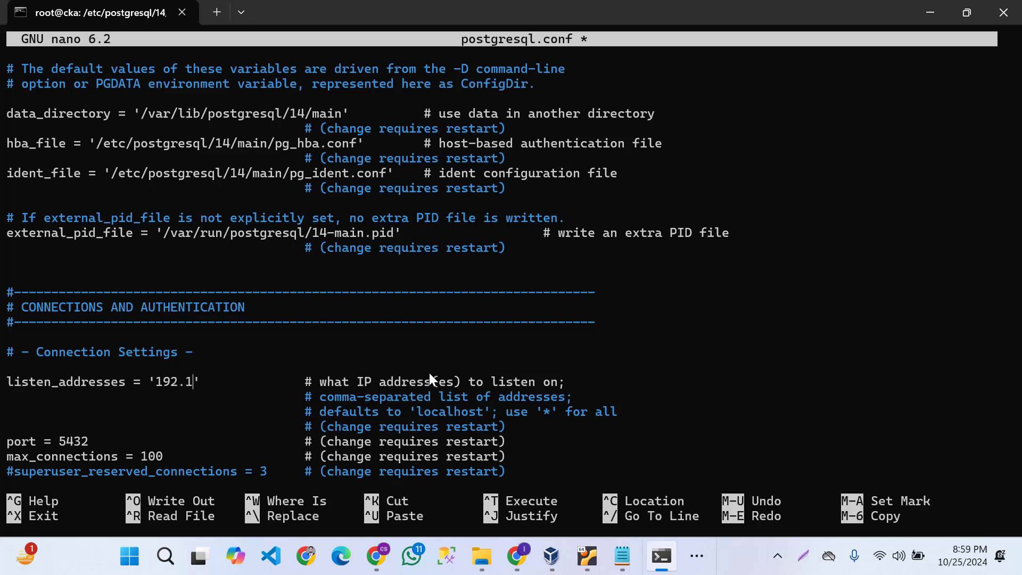
type("68.")
type("1")
key("BackSpace")
key("BackSpace")
key("BackSpace")
key("BackSpace")
key("BackSpace")
key("BackSpace")
key("BackSpace")
key("BackSpace")
key("BackSpace")
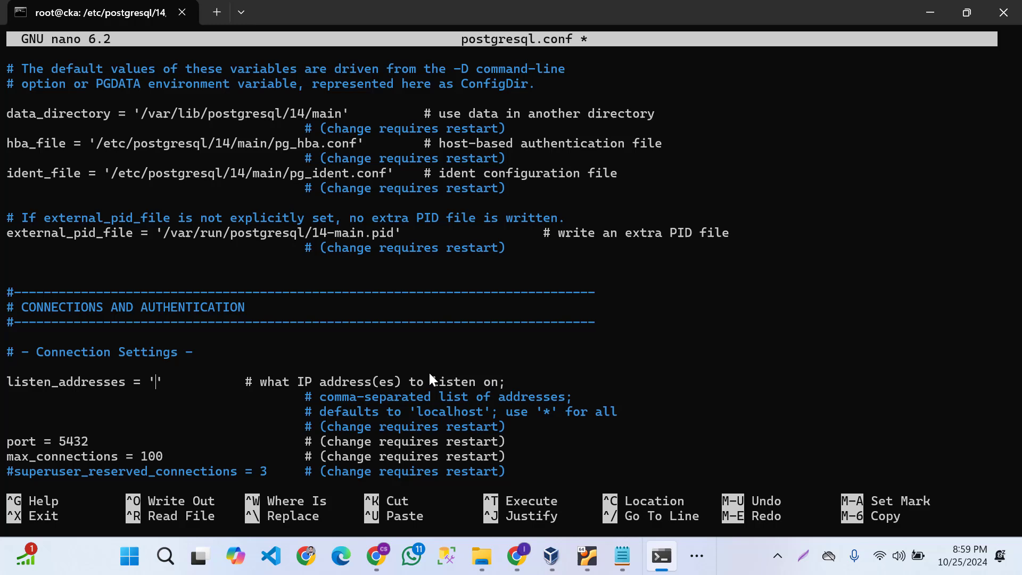
type("&")
key("BackSpace")
type("&")
key("BackSpace")
type("*")
Scroll down to the Authentication section, then exit nano
key("Down")
key("Down")
key("Down")
key("Down")
key("Down")
key("Down")
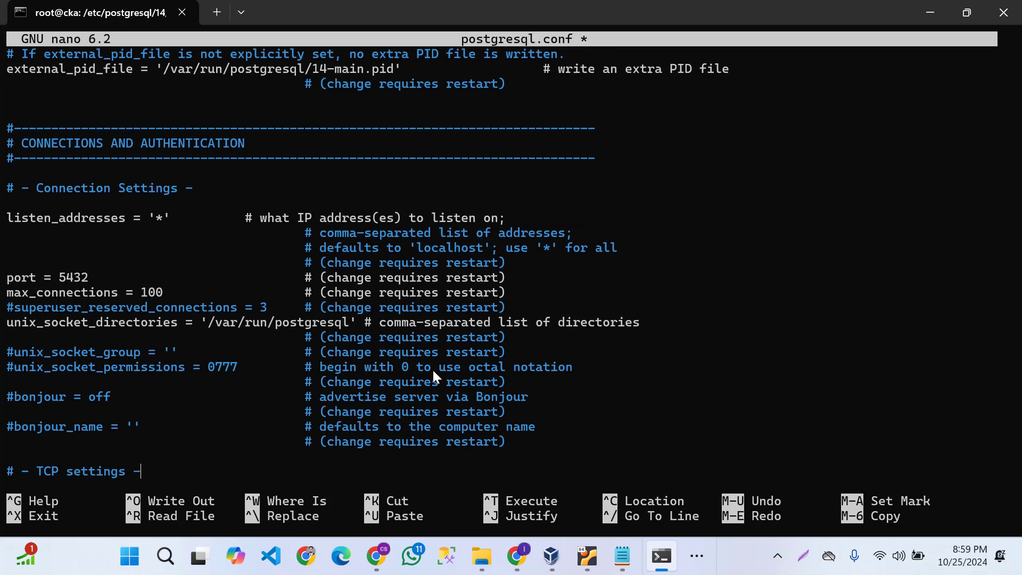
key("Down")
key("Down")
key("Down")
key("Down")
key("Down")
key("Down")
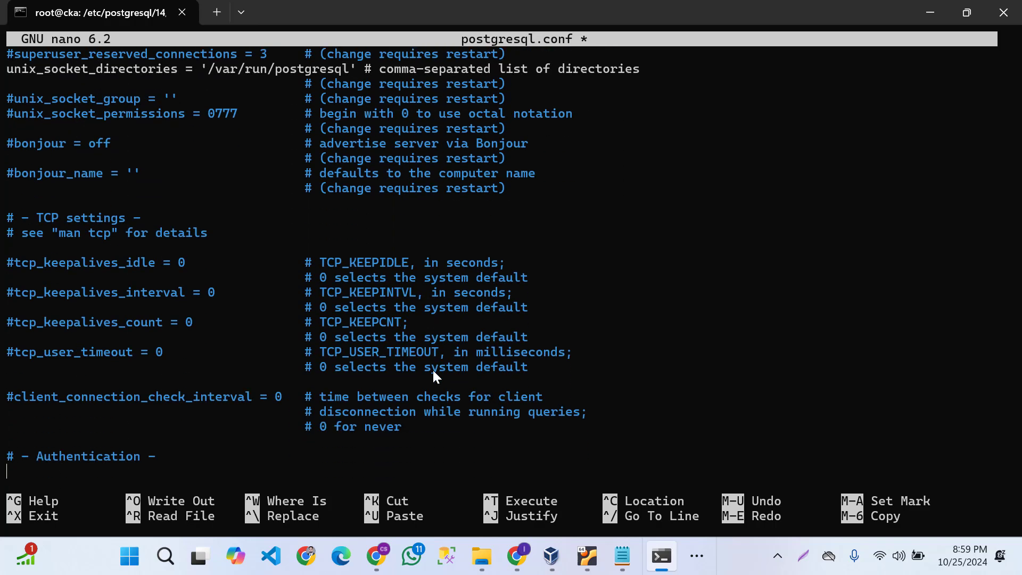
key("Down")
key("Down")
key("Down")
key("Down")
key("Down")
key("ctrl+x")
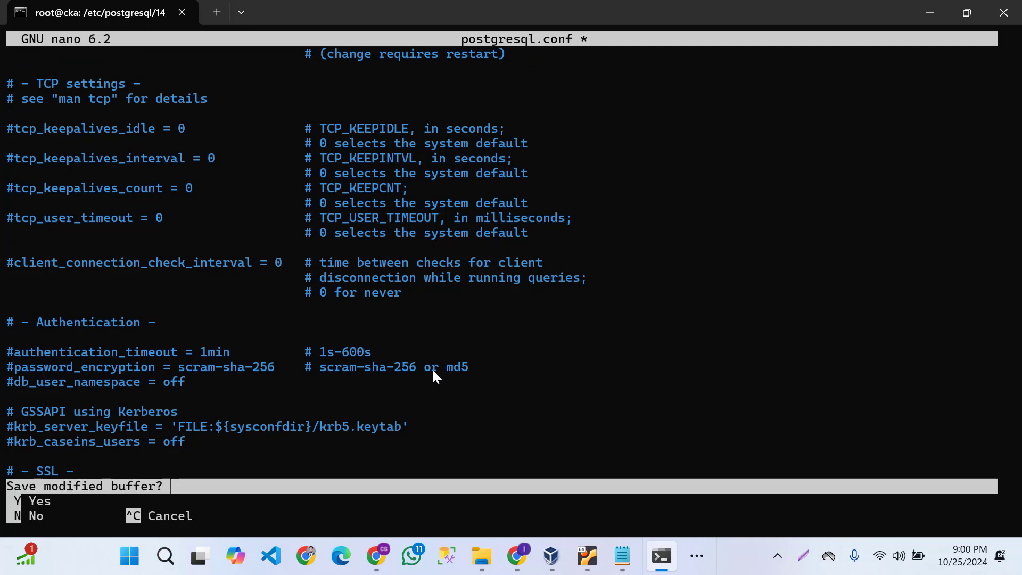
Save postgresql.conf, then run 'service postgresql restart'
key("y")
key("Return")
key("Return")
key("Return")
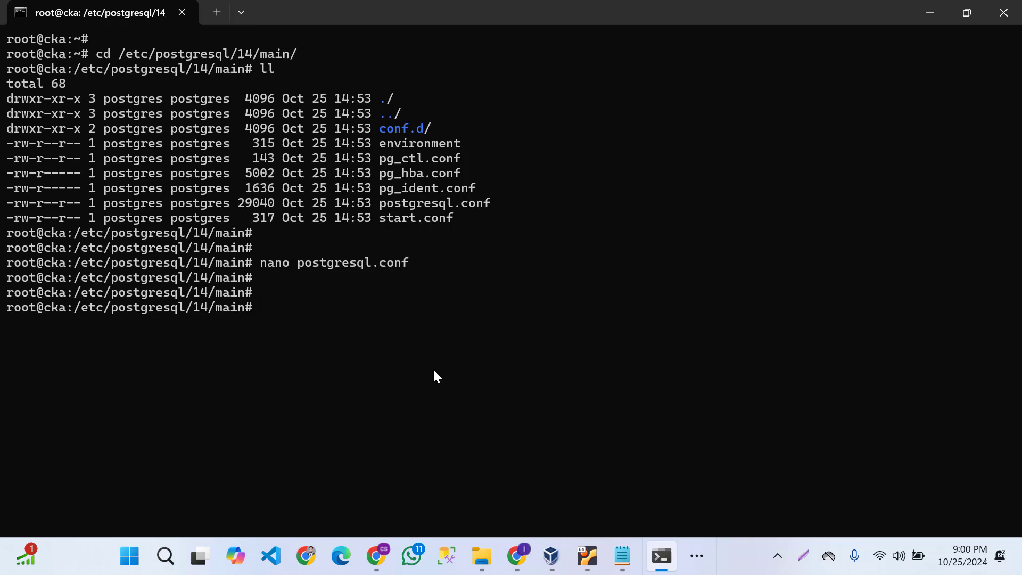
type("ser")
type("vice ")
type("post")
key("Tab")
key("BackSpace")
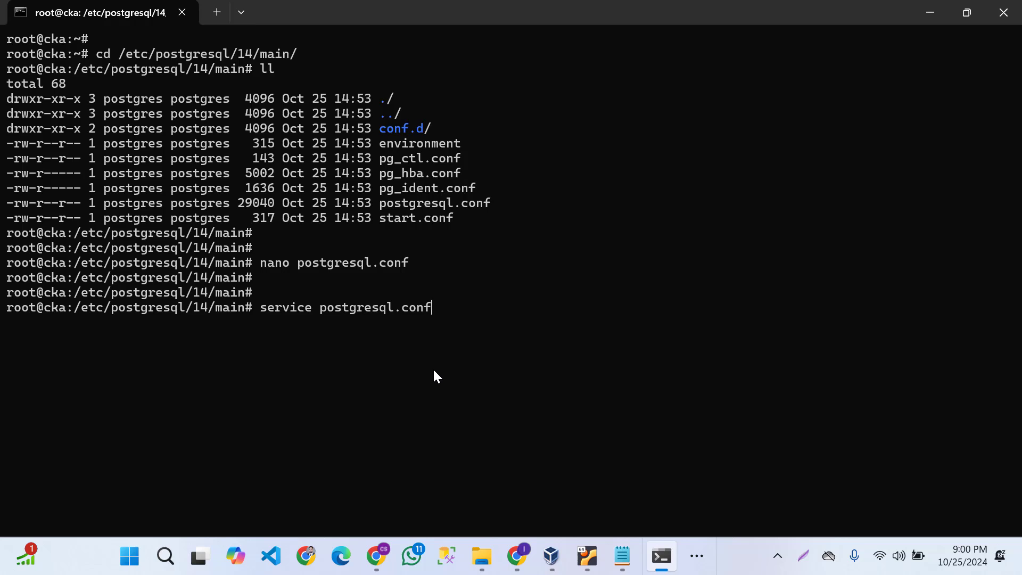
key("BackSpace")
key("BackSpace")
key("BackSpace")
key("BackSpace")
type("restart")
Back in pgAdmin, reset the registration form and discard its old entries
left_click(695, 553)
left_click(772, 503)
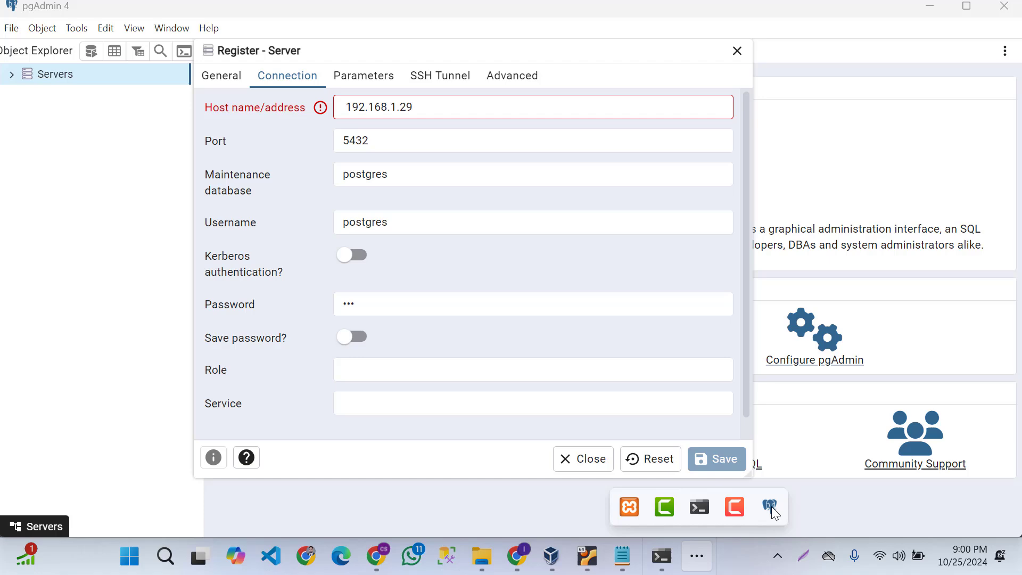
left_click(641, 460)
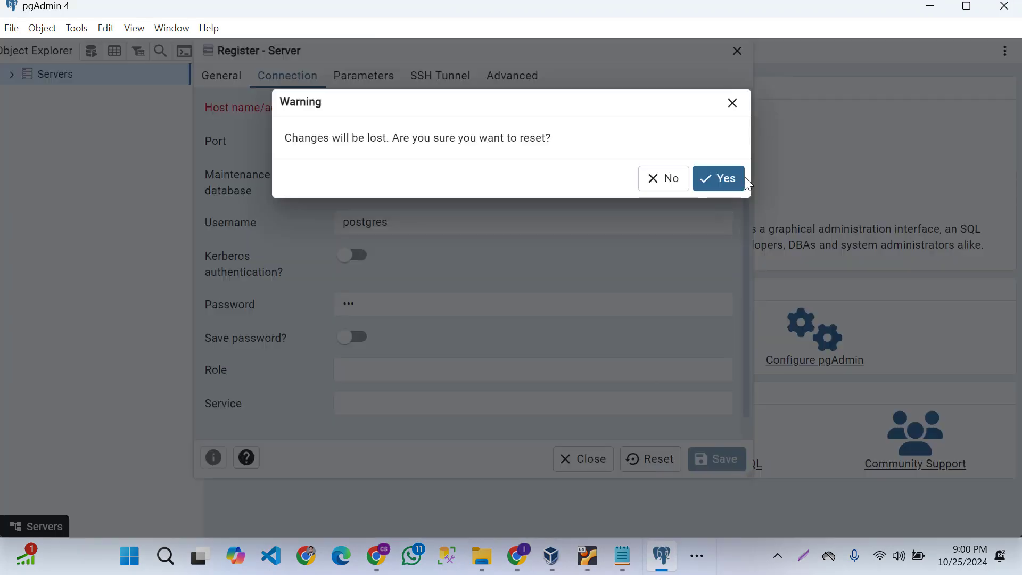
left_click(714, 181)
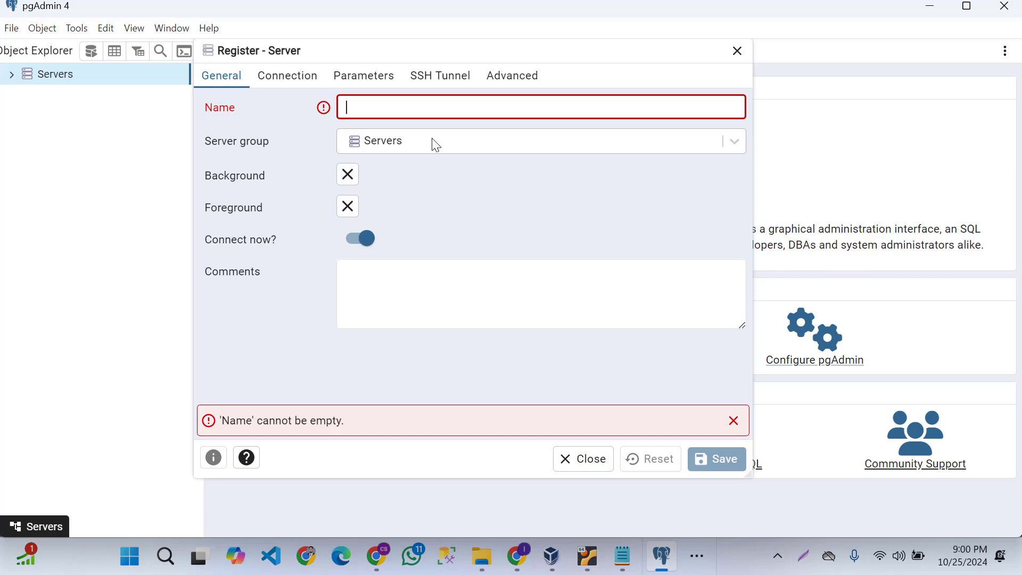
type("Remote")
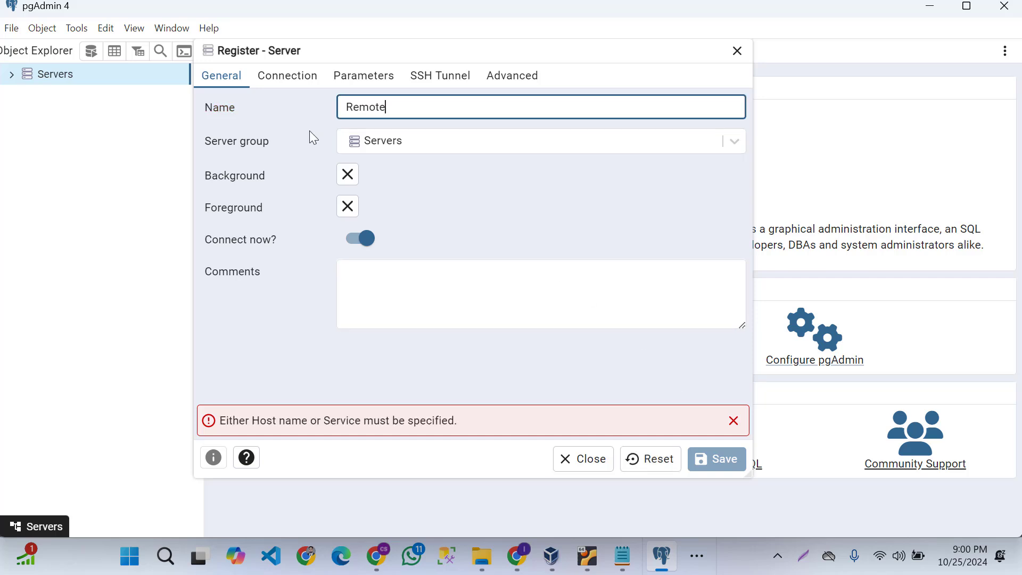
Enter host 192.168.1.29 after checking the VM's IP, and re-enter the password
left_click(283, 86)
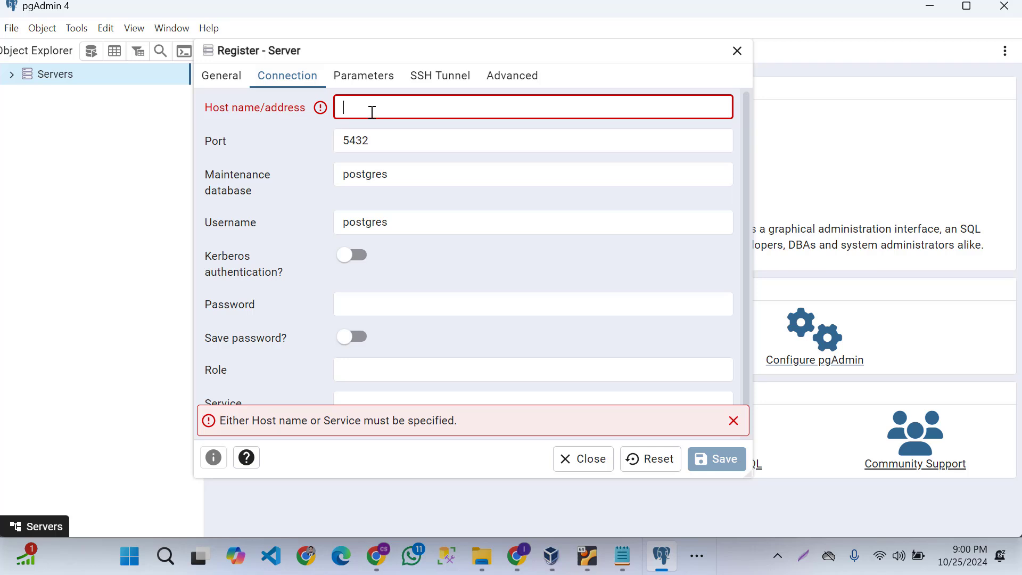
type("192.")
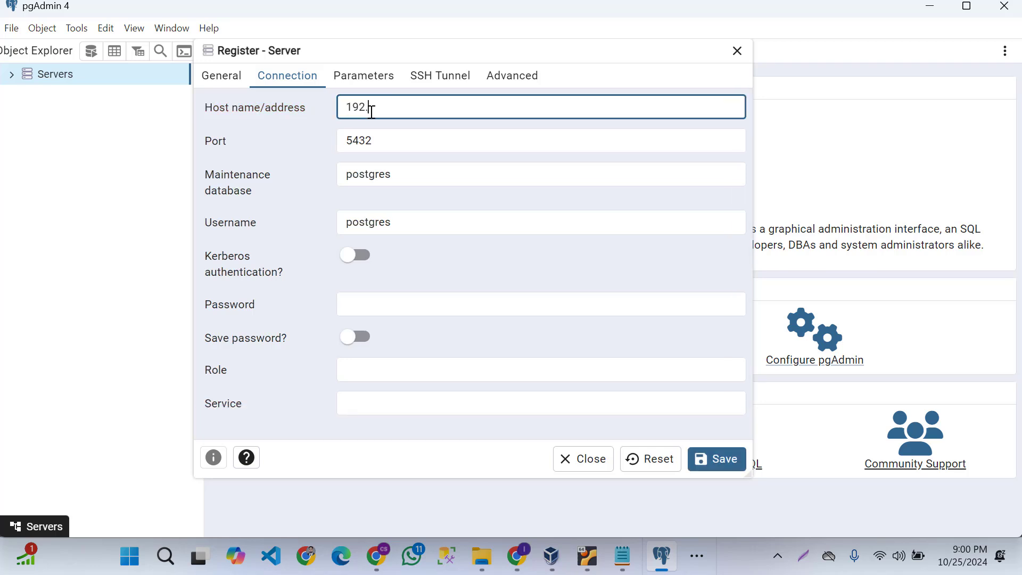
type("168.1.")
type("2")
type("9")
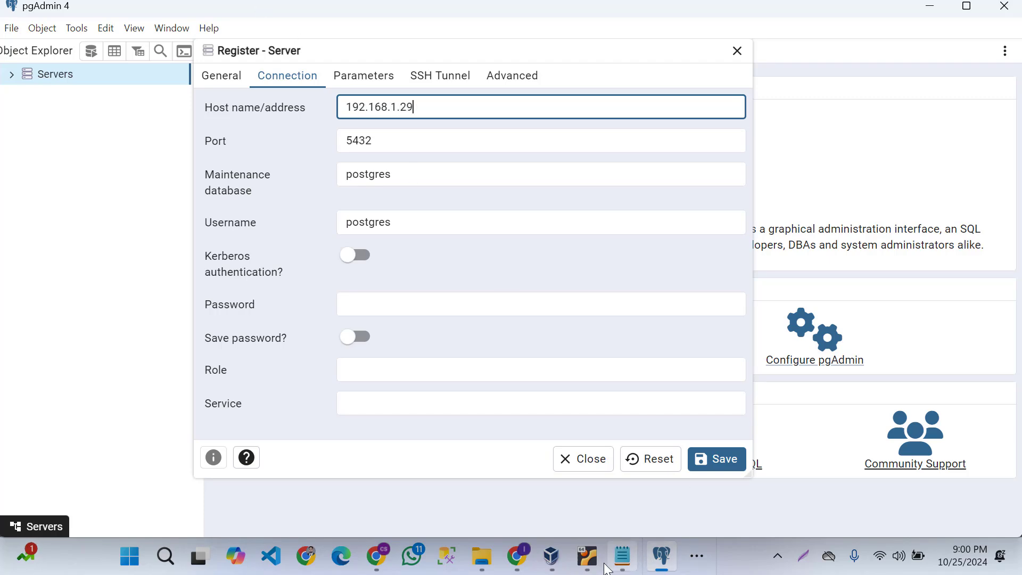
left_click(587, 557)
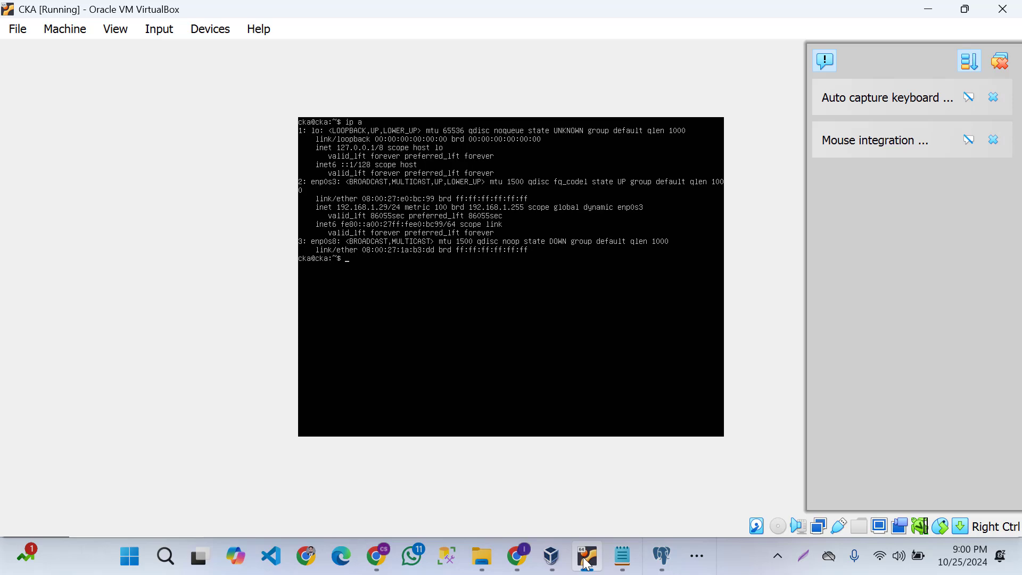
left_click(588, 560)
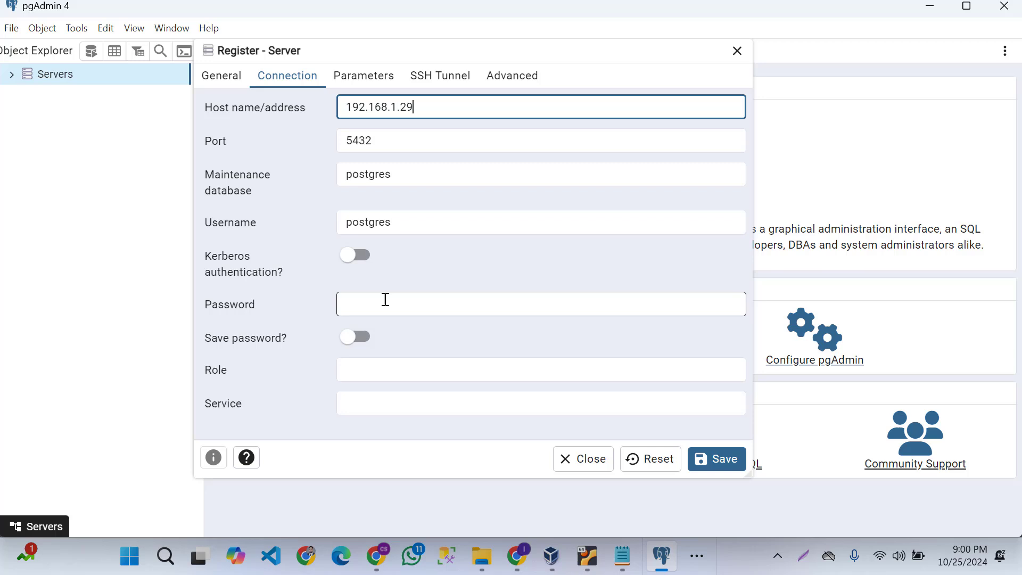
left_click(385, 300)
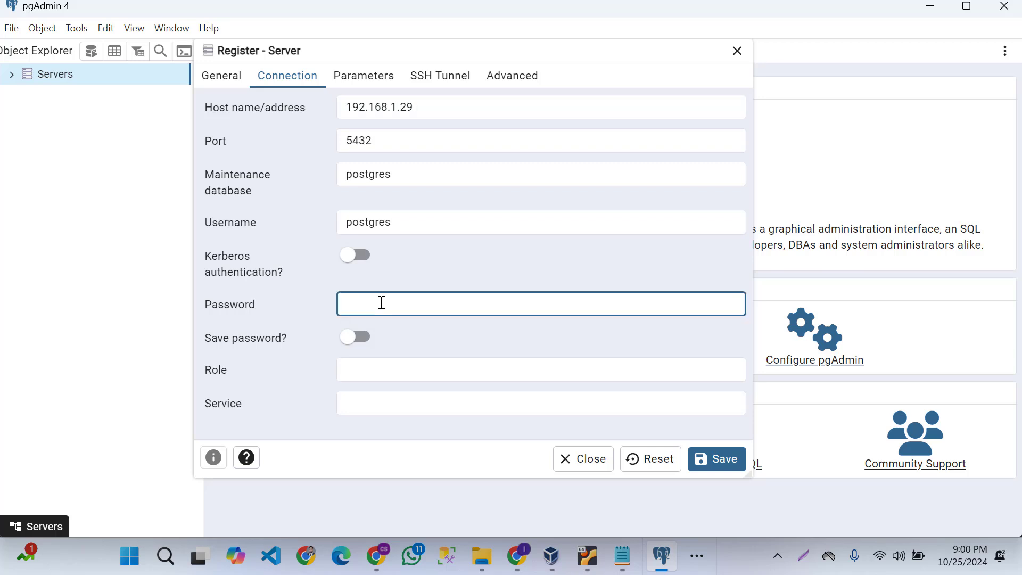
Save the Remote registration; it fails with no pg_hba.conf entry for 192.168.1.192
left_click(721, 458)
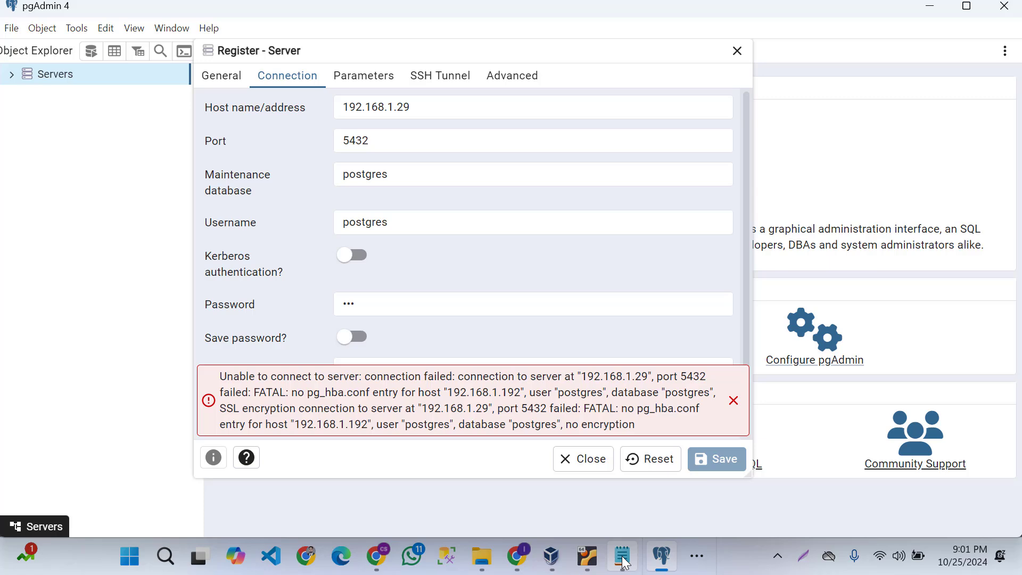
Switch to the terminal and run 'nano pg_hba.conf'
left_click(696, 557)
left_click(702, 509)
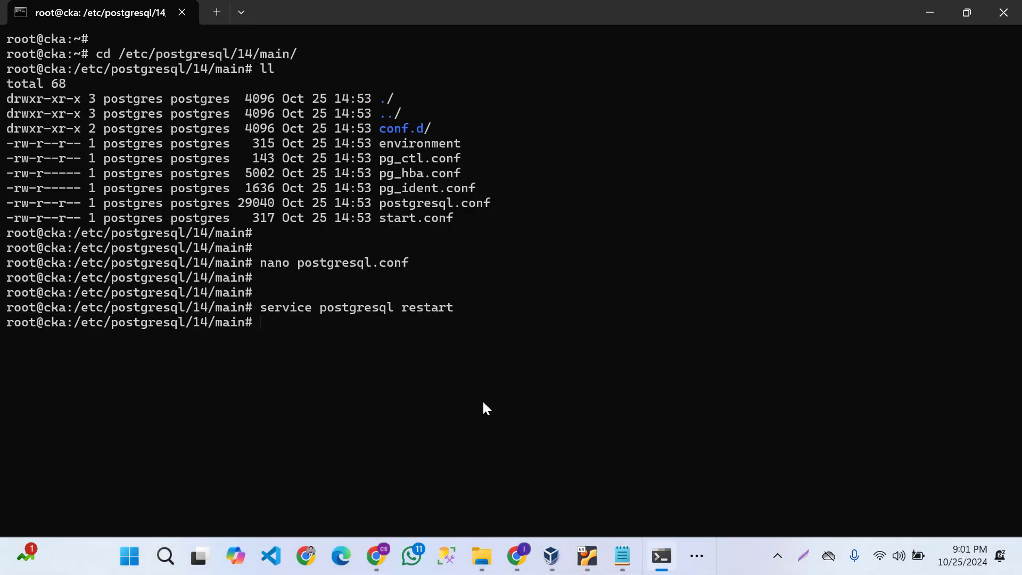
type("cat")
key("BackSpace")
key("BackSpace")
key("BackSpace")
type("nano ")
type("pg")
key("Tab")
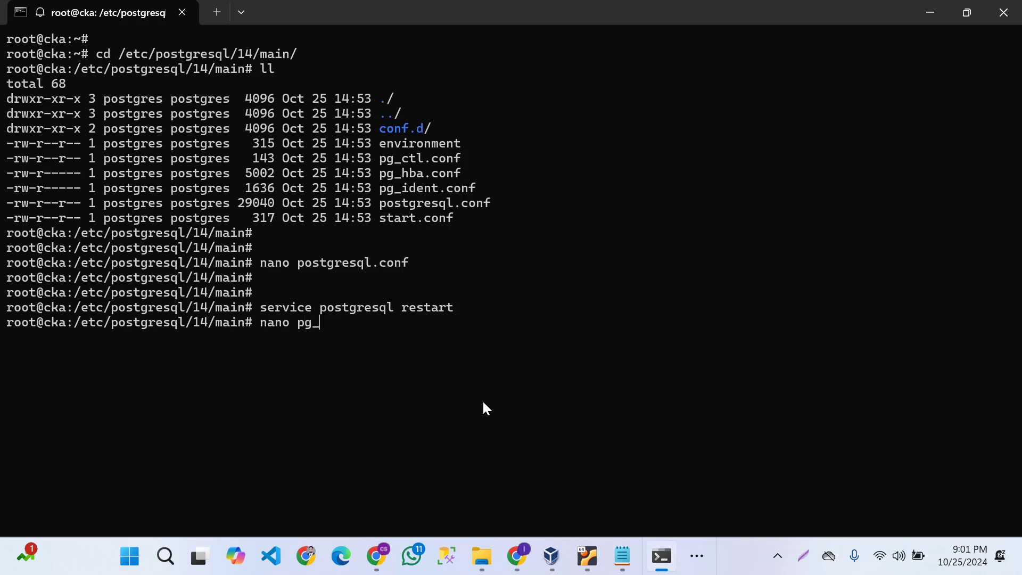
type("h")
key("Tab")
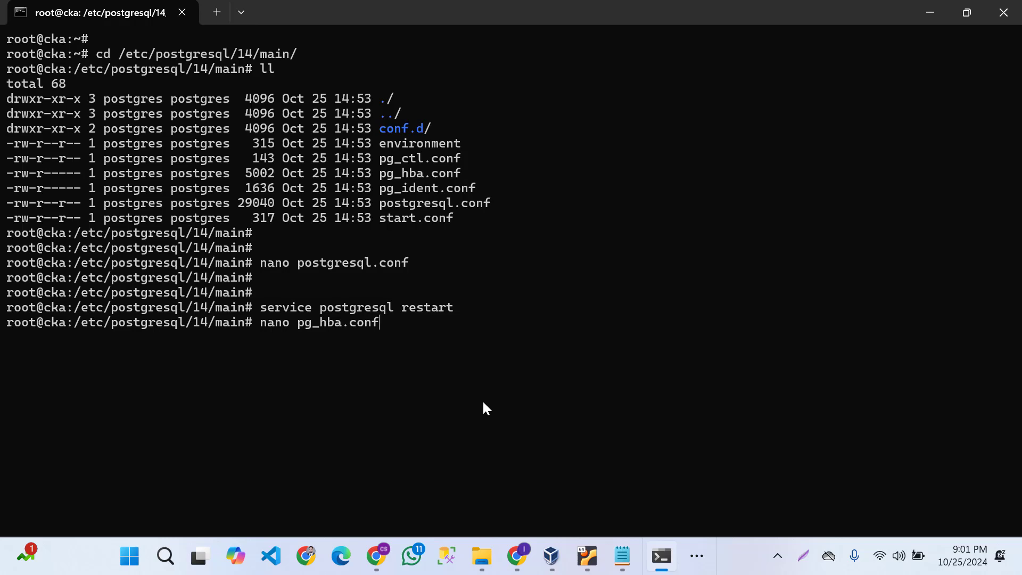
key("Return")
Scroll pg_hba.conf down to the IPv4 127.0.0.1/32 and IPv6 ::1/128 host rules
key("Down")
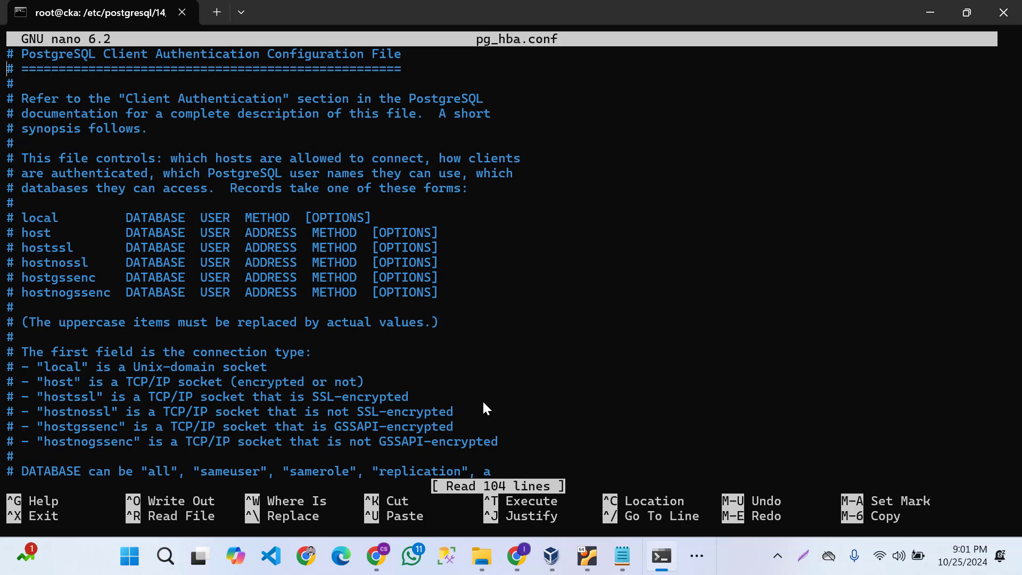
key("Down")
key("Down")
key("Down")
key("Down")
key("Down")
key("Down")
key("Down")
key("Down")
key("Down")
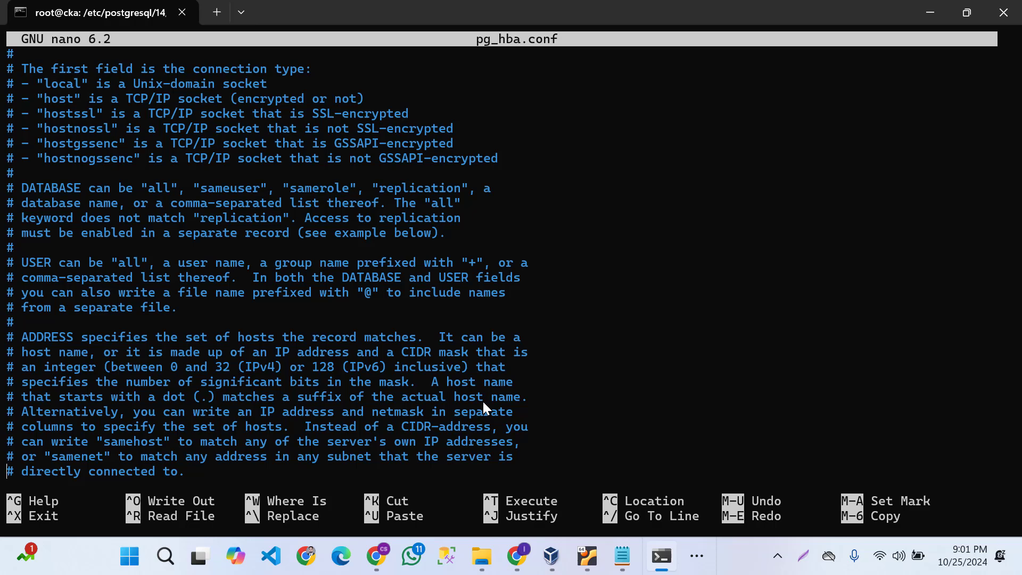
key("Down")
key("Down")
key("Down")
key("Down")
key("Down")
key("Down")
key("Down")
key("Down")
key("Down")
key("Down")
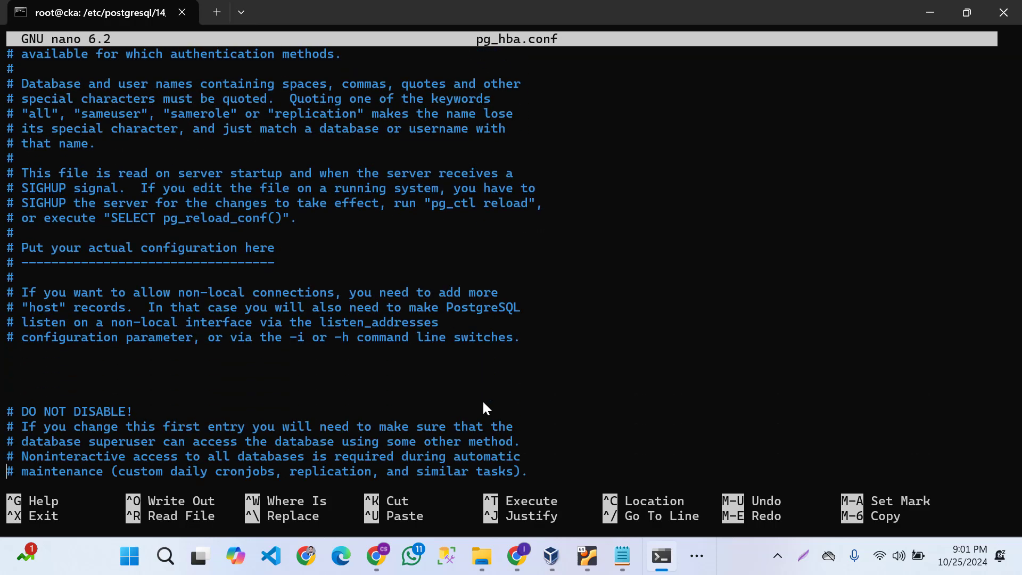
key("Down")
key("Down")
key("Down")
key("Down")
key("Down")
key("Down")
key("Down")
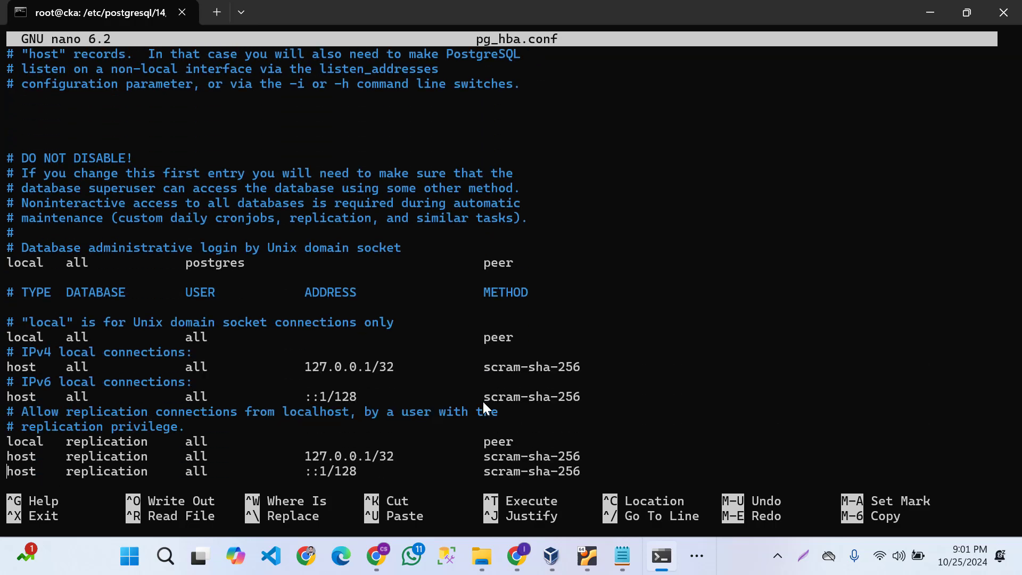
key("Up")
key("Up")
key("Up")
key("Up")
key("Up")
key("Up")
key("Up")
key("Down")
key("Down")
type("#")
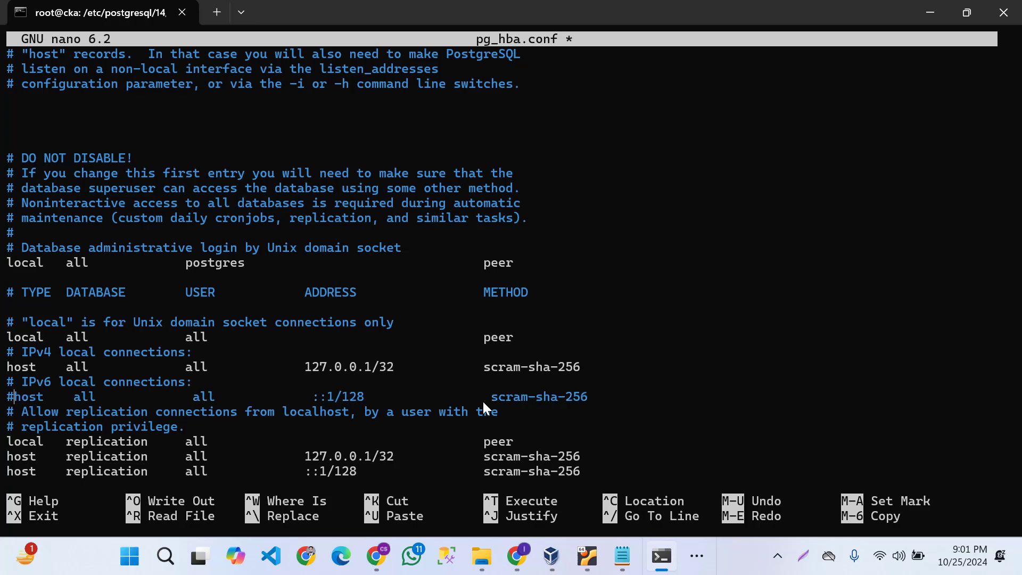
Rewrite the pg_hba.conf IPv4 host address from 127.0.0.1/32 to 0.0.0.0/0 in nano
key("Up")
key("Up")
key("BackSpace")
key("BackSpace")
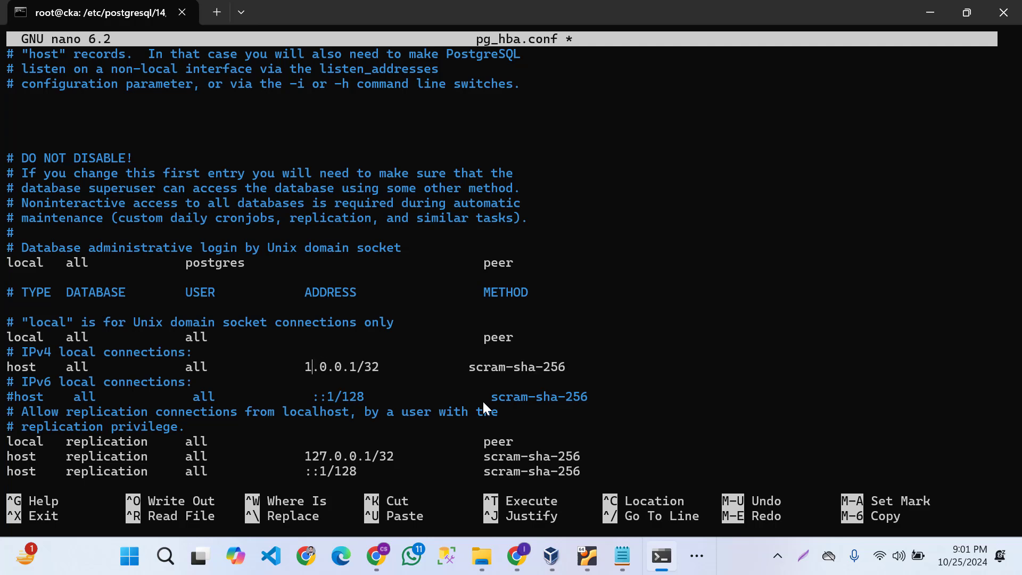
key("BackSpace")
type("0")
key("BackSpace")
key("BackSpace")
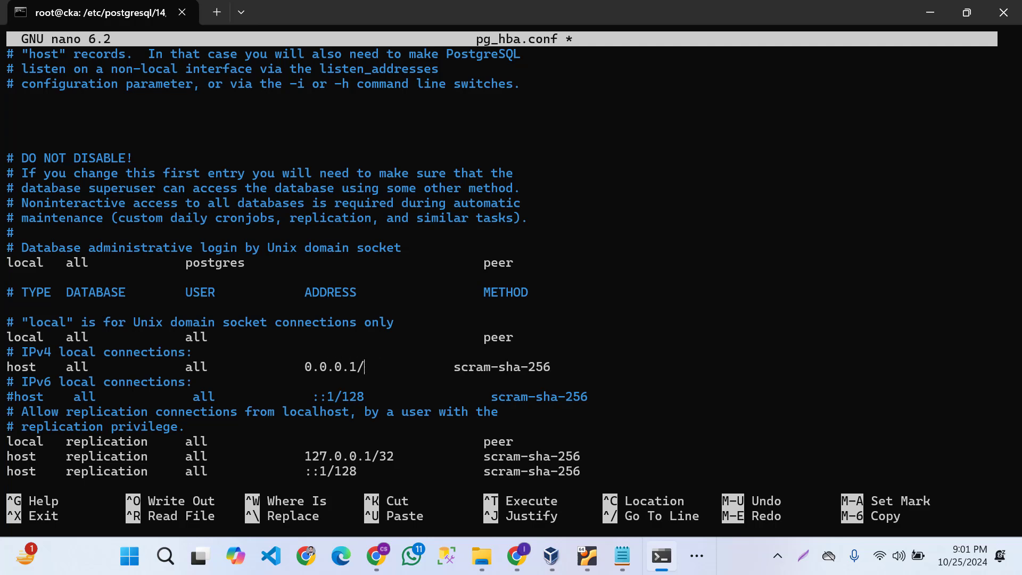
type("0")
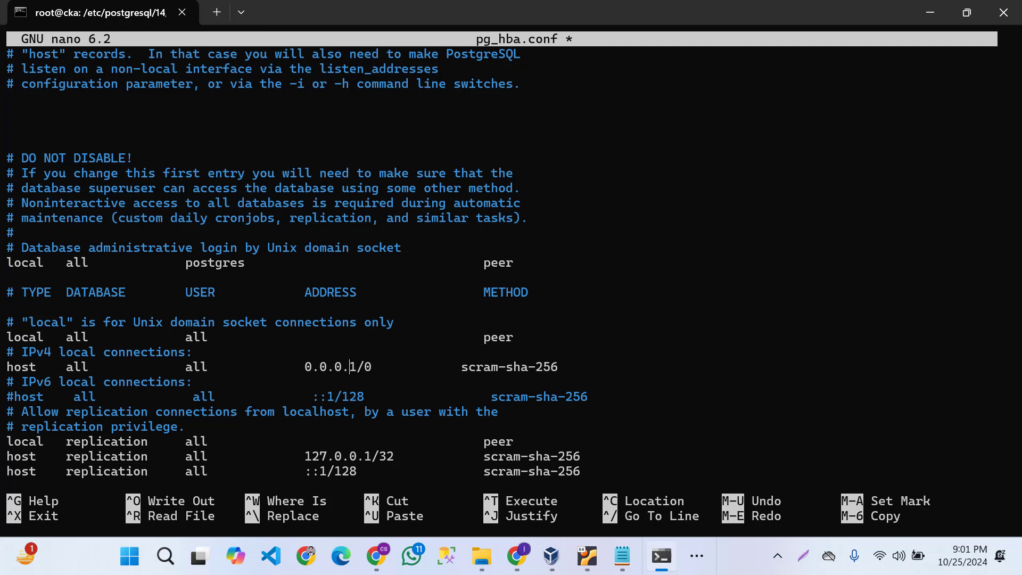
key("Delete")
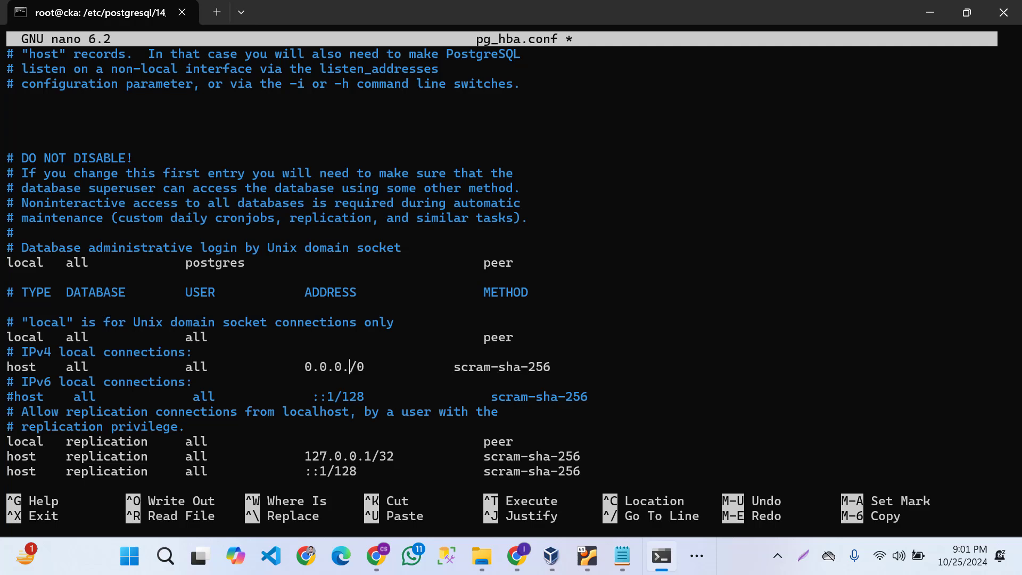
type("0")
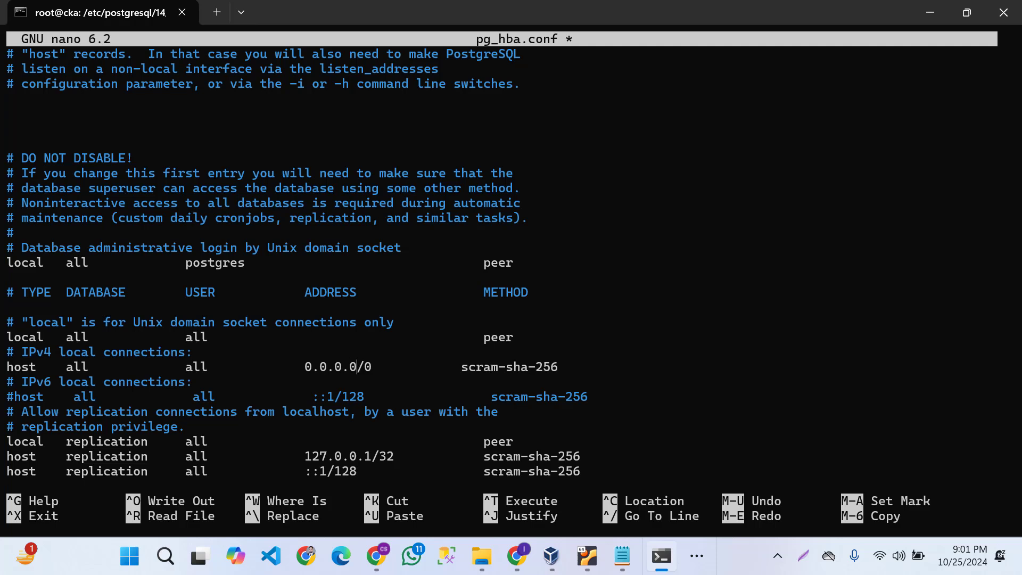
key("alt+quotedbl")
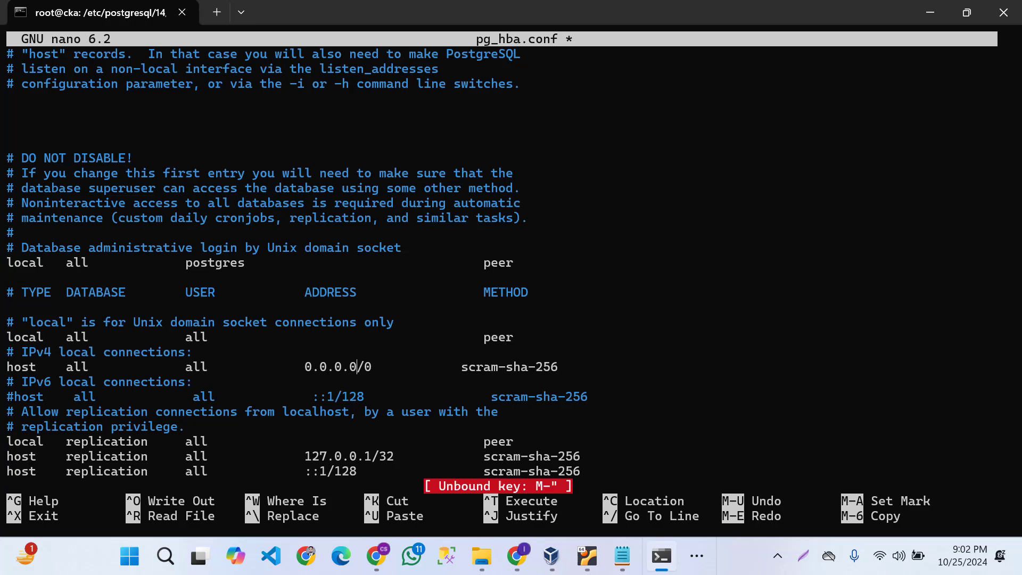
Save pg_hba.conf, exit nano, and rerun 'service postgresql restart'
key("ctrl+x")
key("y")
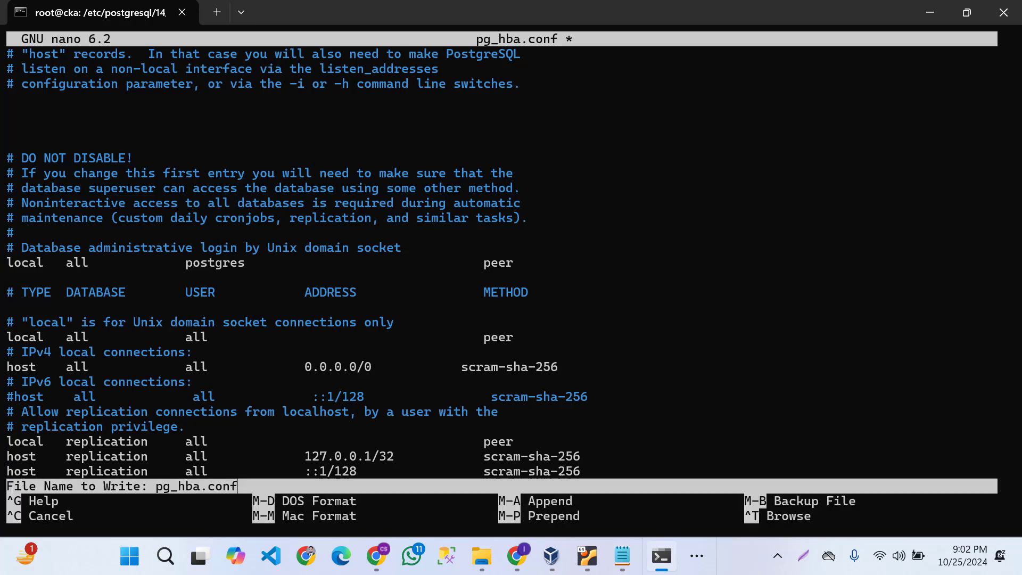
key("Return")
key("Return")
key("Return")
key("Up")
key("Up")
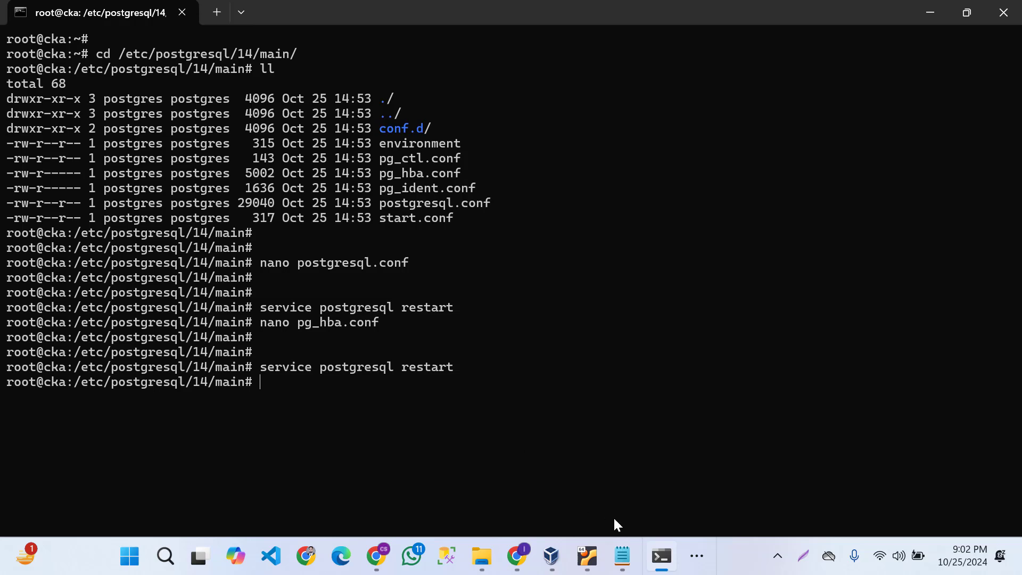
left_click(696, 556)
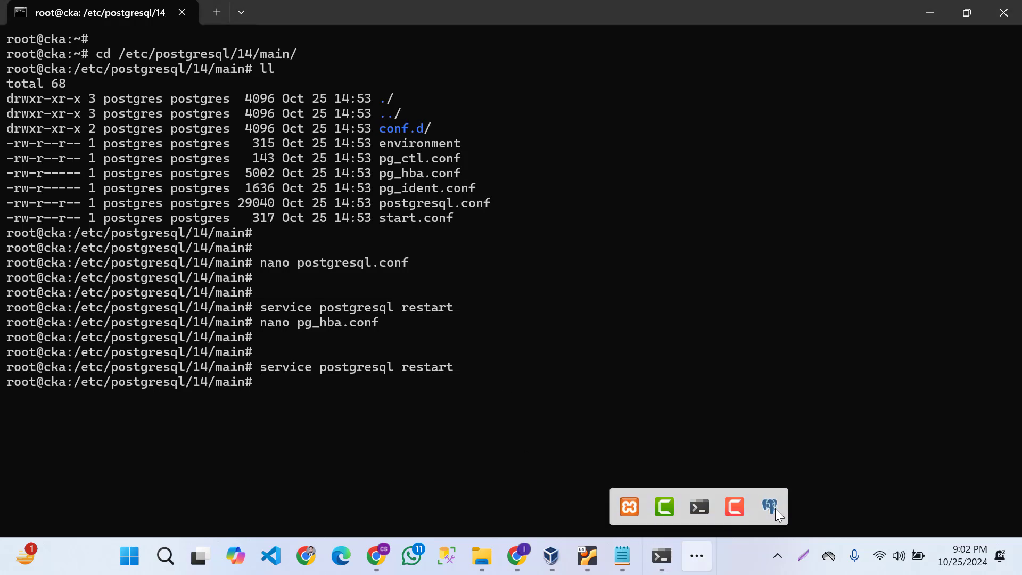
Dismiss pgAdmin's connection error, reset the server registration form, and name the server RemoteDB
left_click(770, 507)
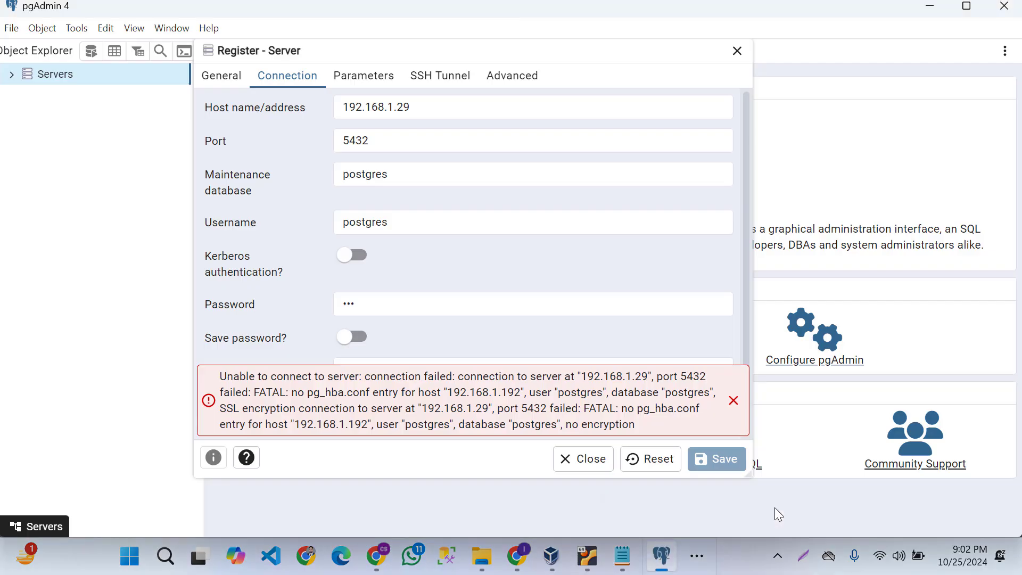
left_click(736, 410)
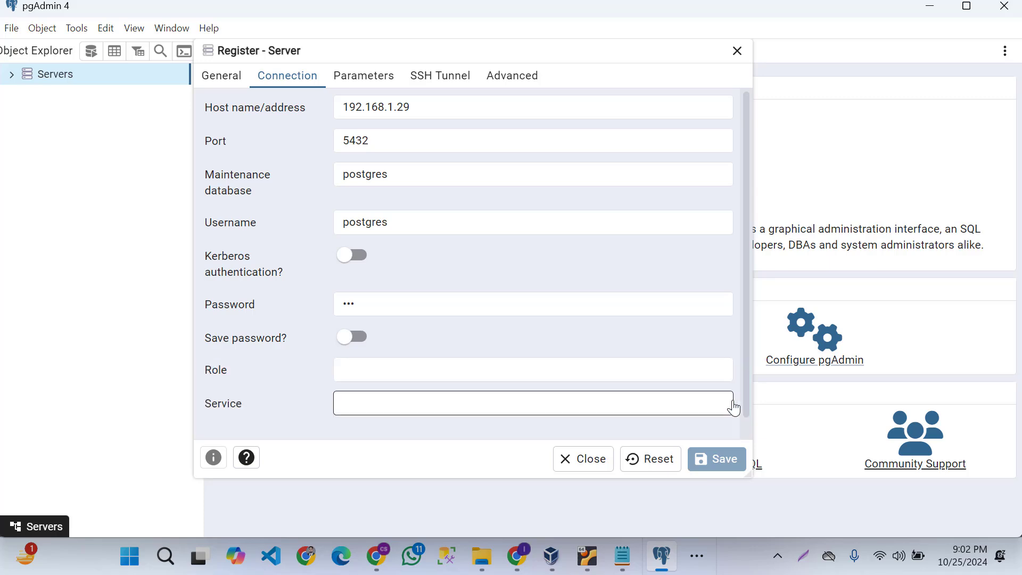
left_click(643, 461)
left_click(721, 183)
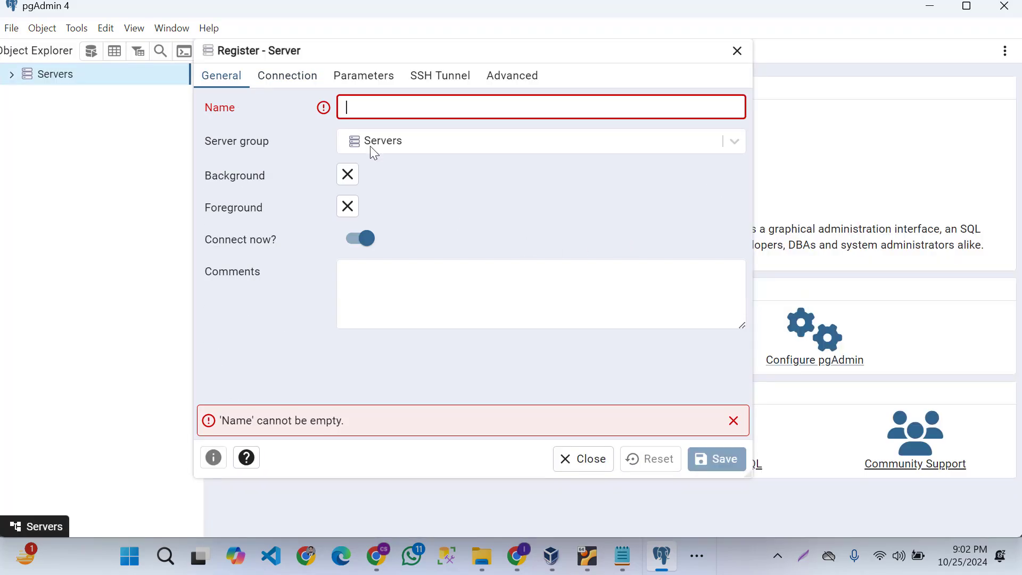
type("/r")
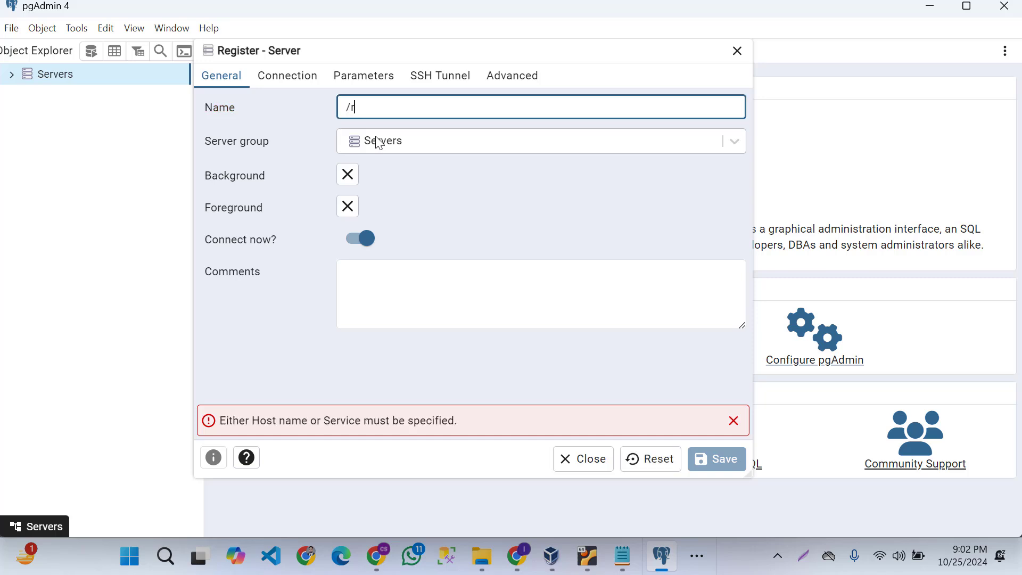
key("BackSpace")
key("BackSpace")
type("Remot")
type("eDB")
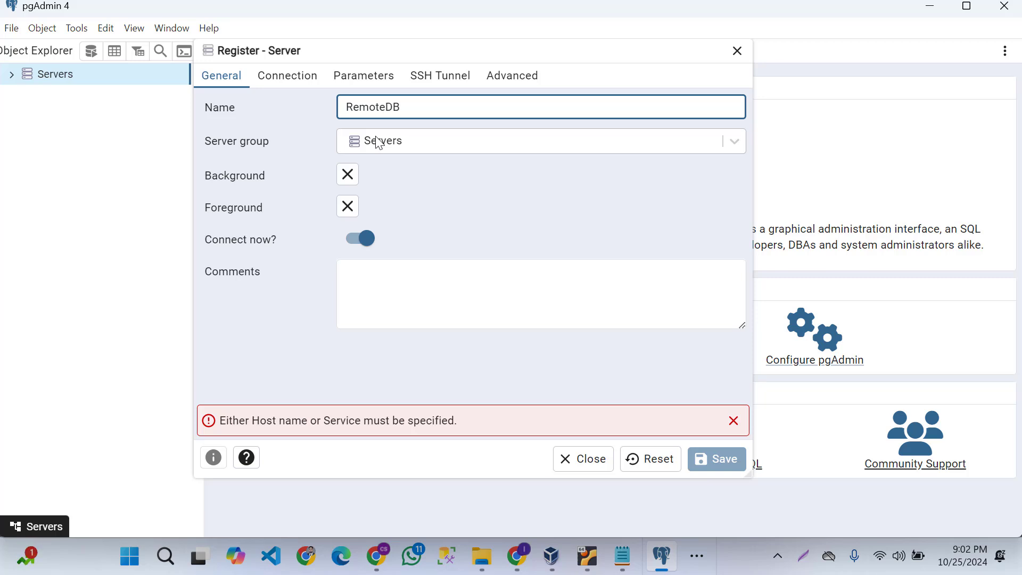
left_click(290, 88)
Save RemoteDB with host 192.168.1.29 and its password
left_click(375, 103)
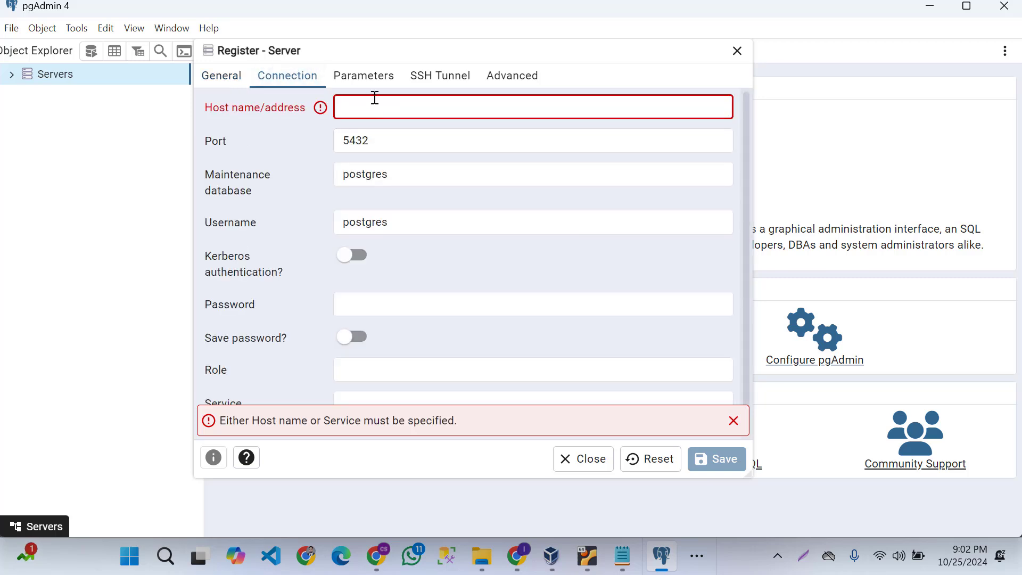
type("192.1")
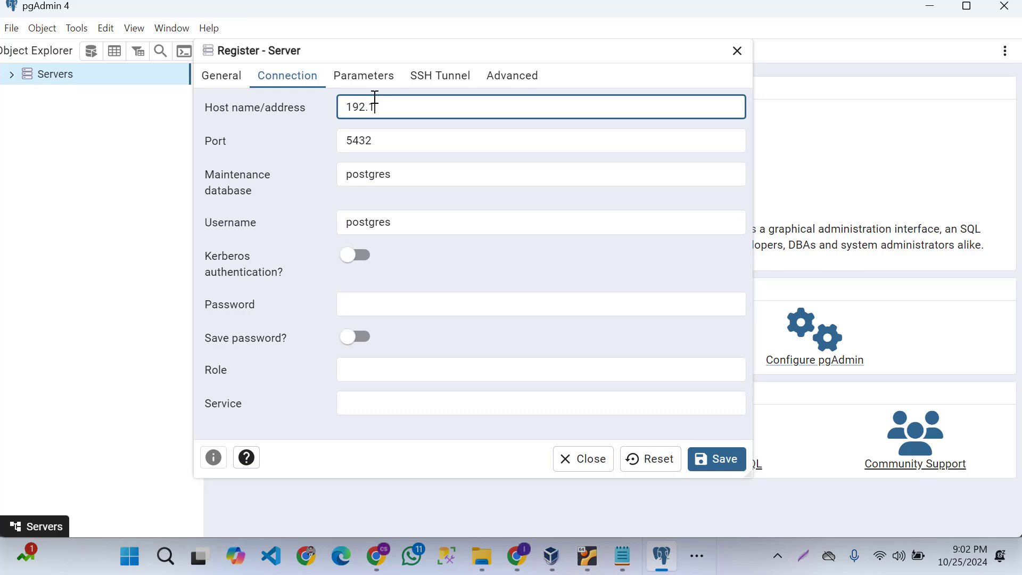
type("68.")
type("1.29")
left_click(370, 303)
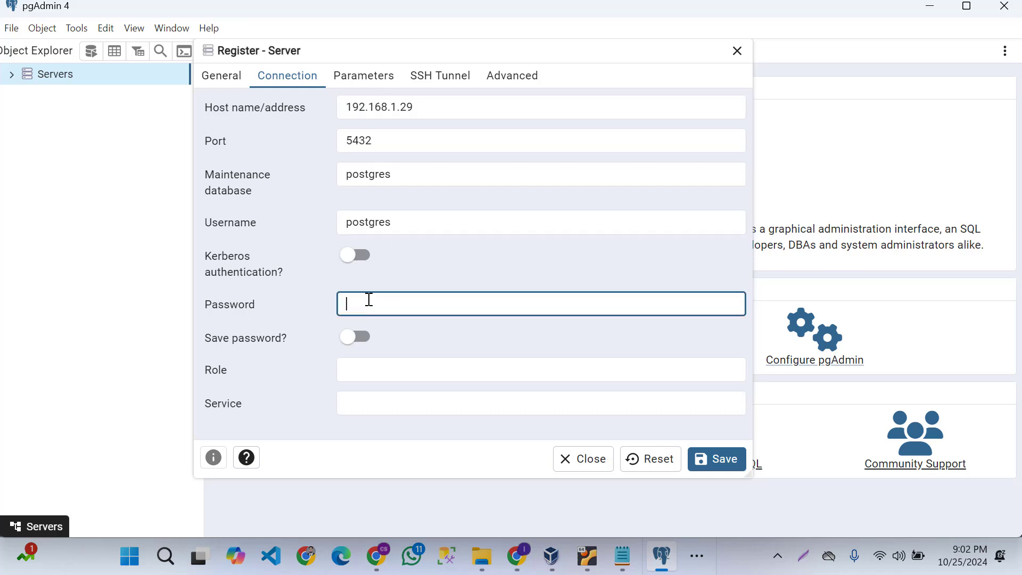
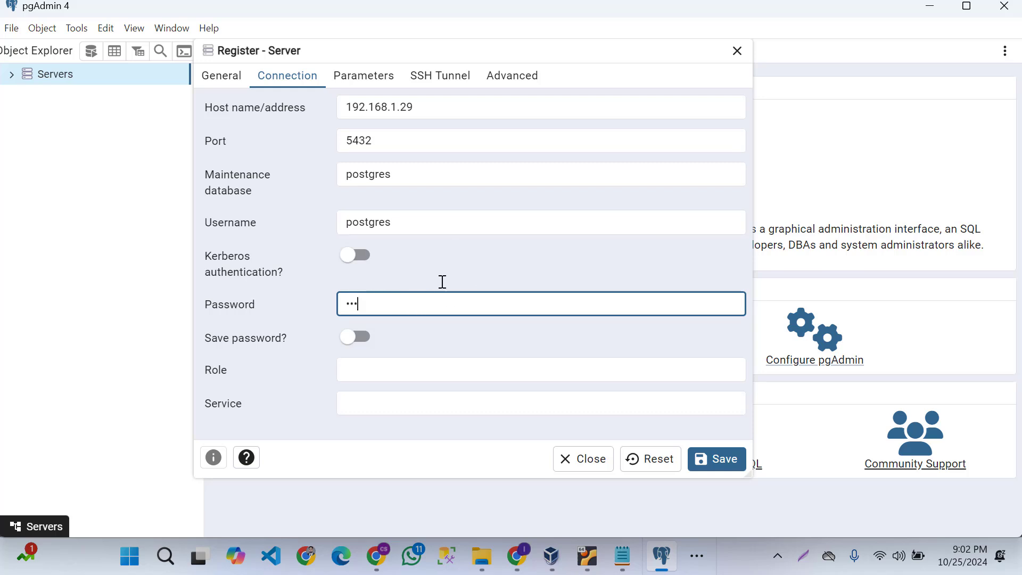
left_click(717, 459)
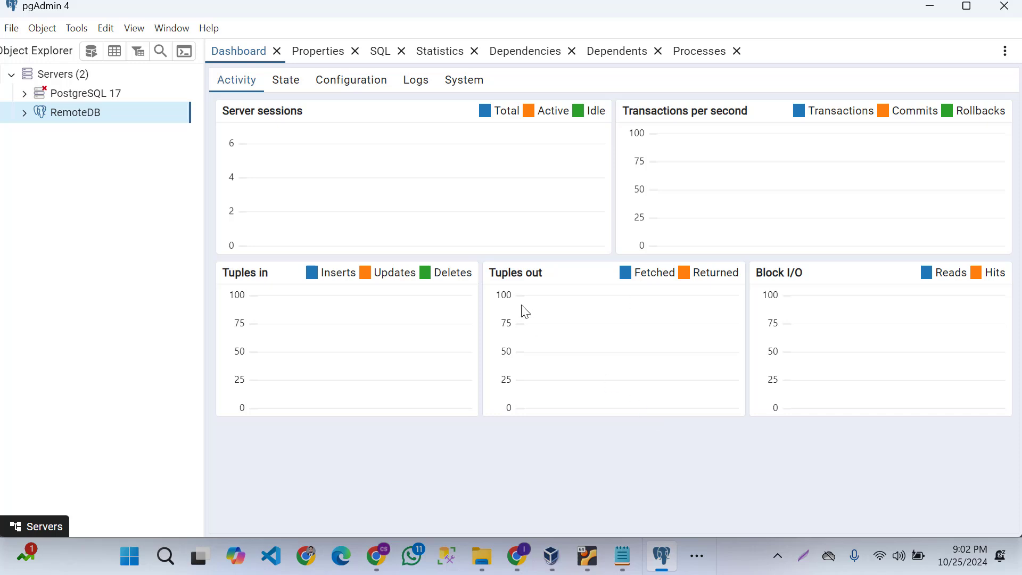
Expand RemoteDB's Databases and Login/Group Roles to show postgres and its 12 roles
left_click(24, 113)
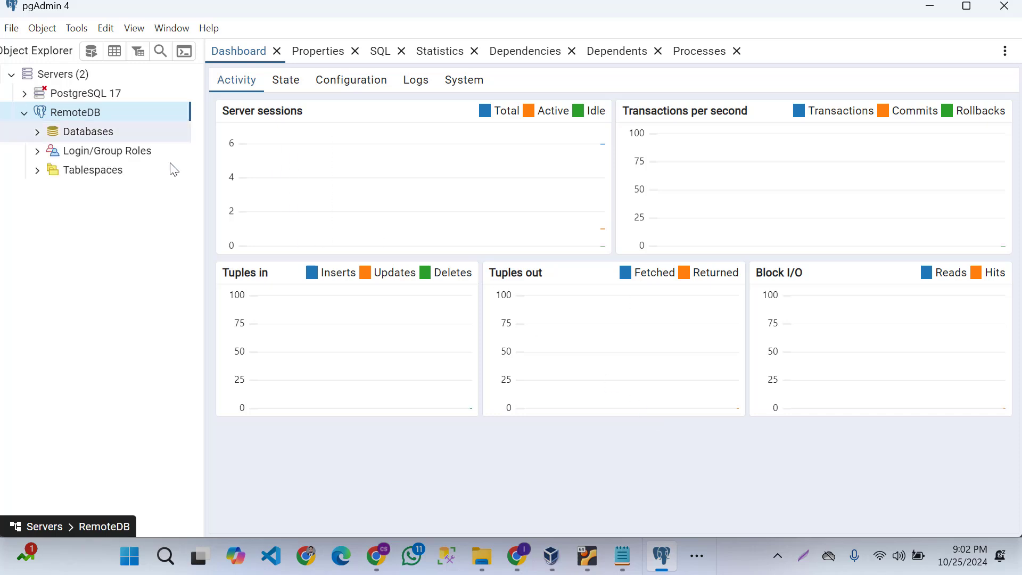
left_click(38, 151)
left_click(39, 132)
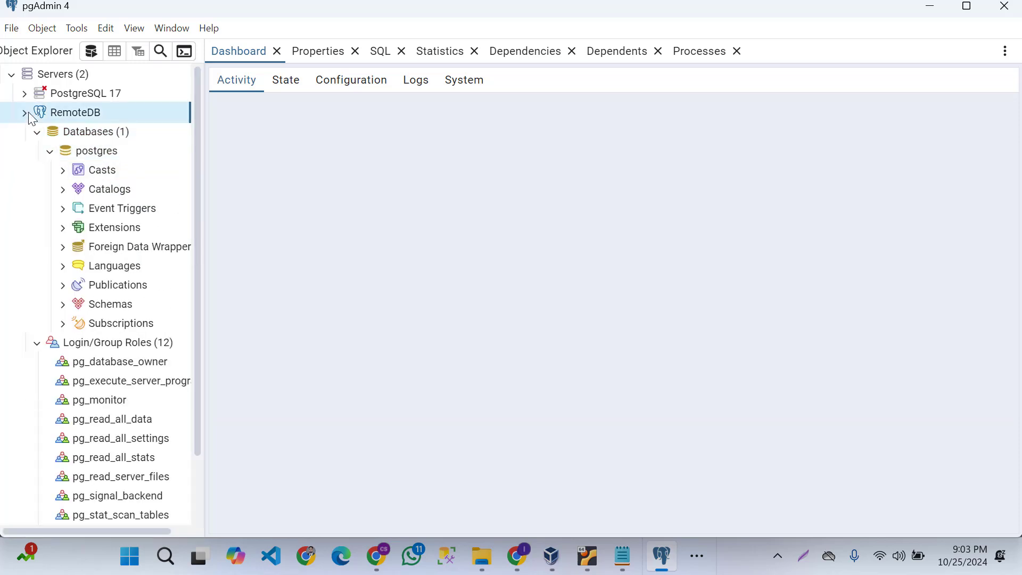
left_click(24, 113)
left_click(23, 112)
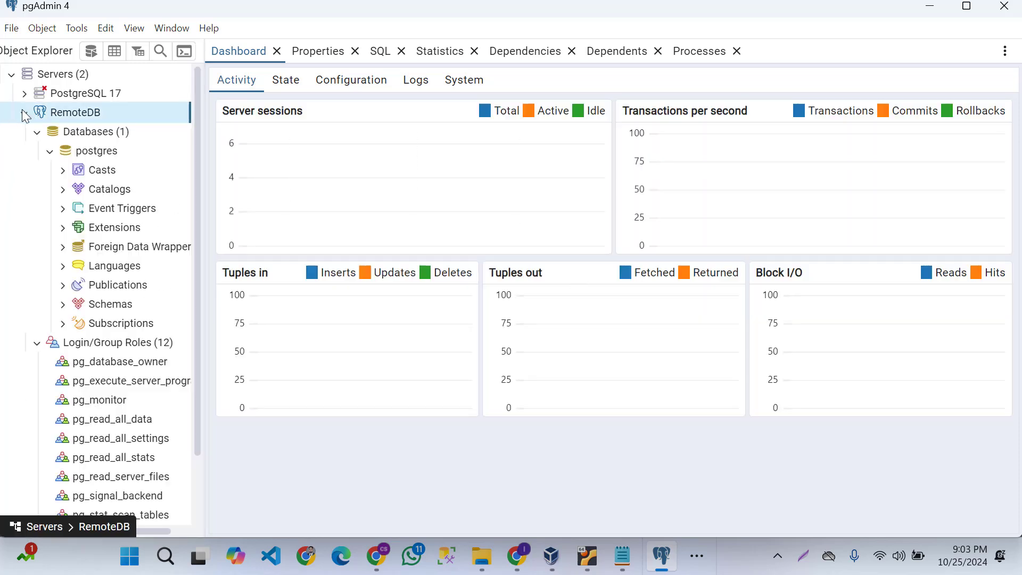